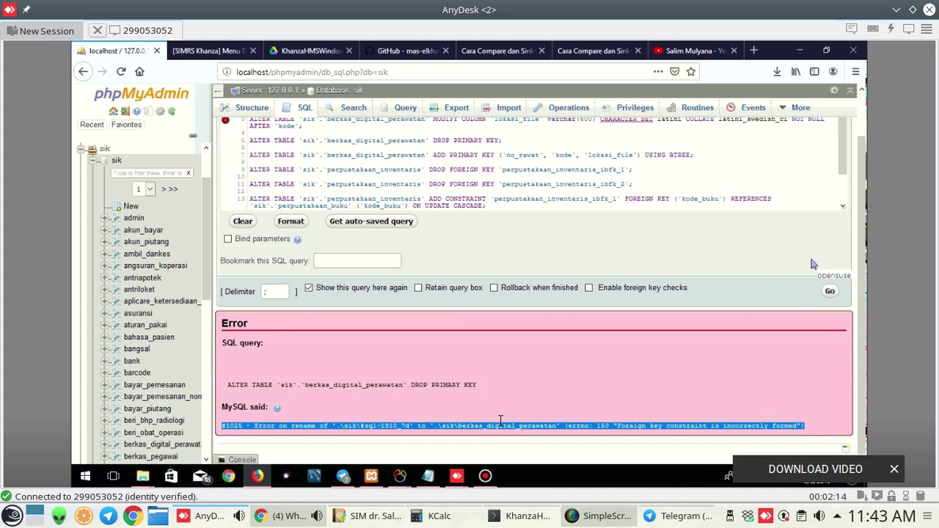
Open the relation view of the berkas_digital_perawatan table in the sik database.
click(331, 94)
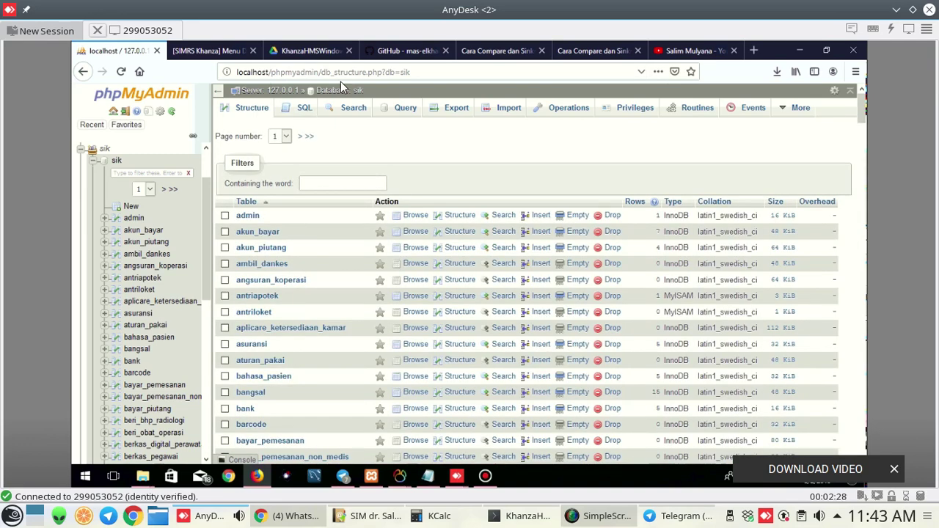
scroll(349, 306, down, 1)
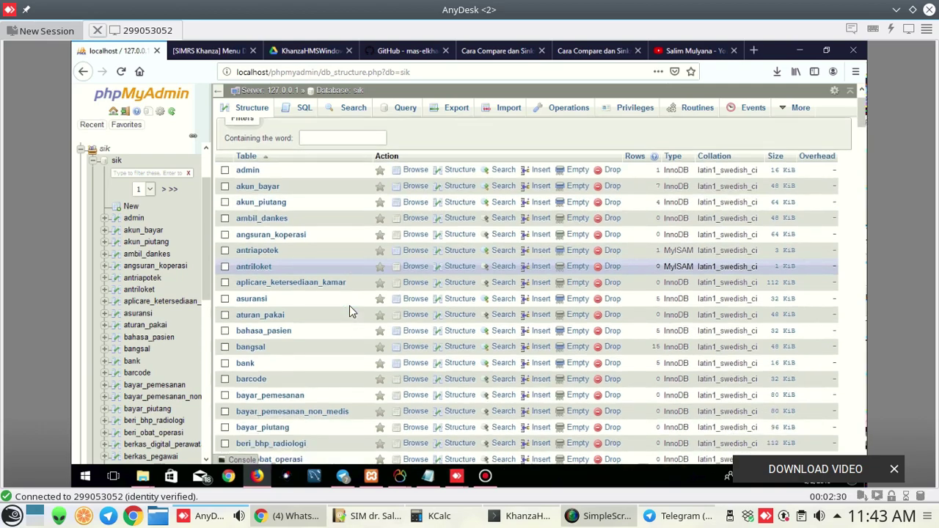
scroll(349, 305, down, 7)
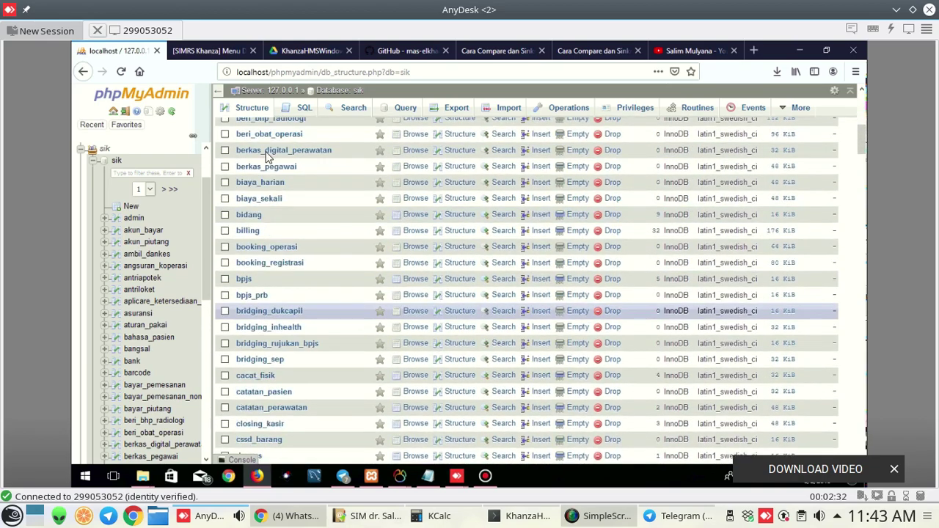
click(268, 154)
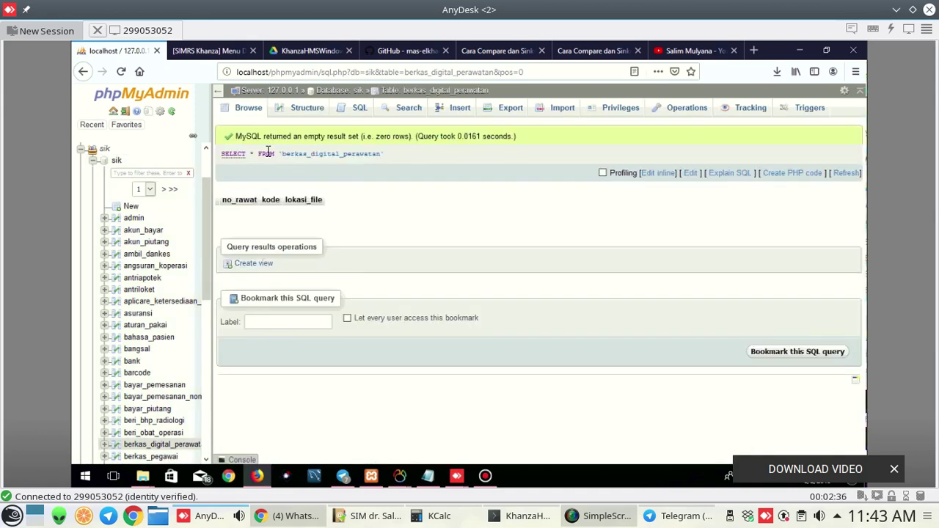
click(308, 108)
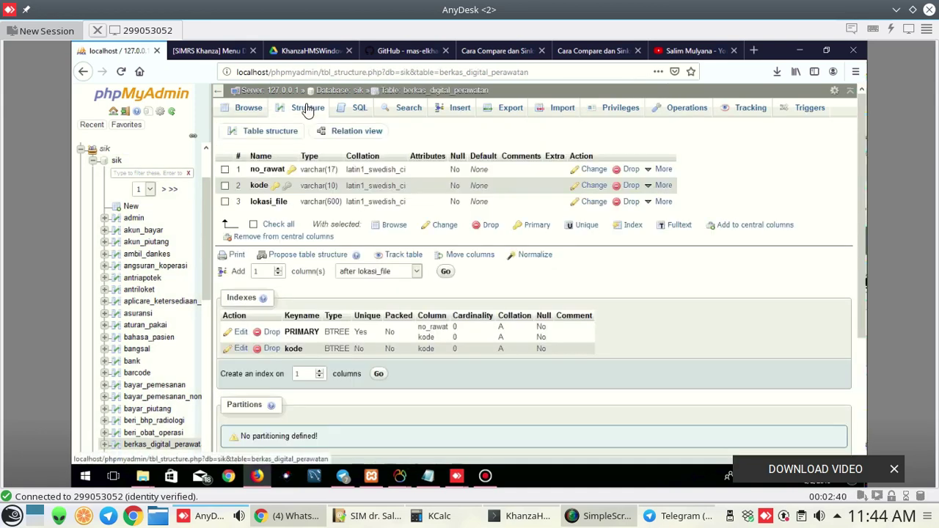
click(327, 130)
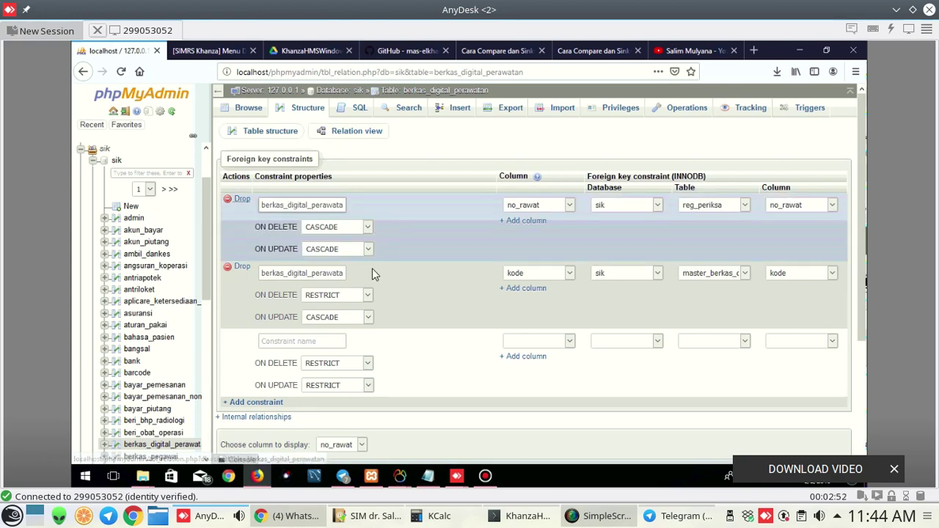
Drop the foreign keys berkas_digital_perawatan_ibfk_1 and berkas_digital_perawatan_ibfk_2 from the berkas_digital_perawatan table.
click(240, 200)
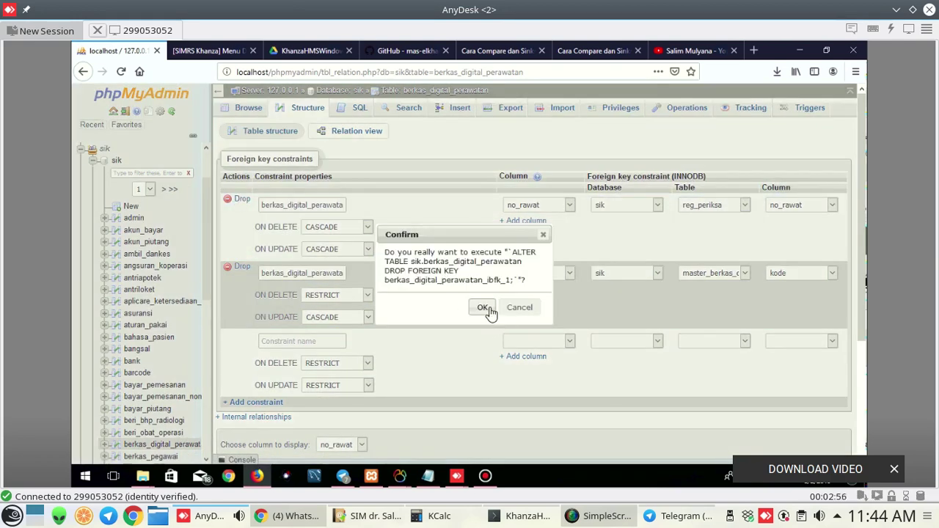
click(483, 307)
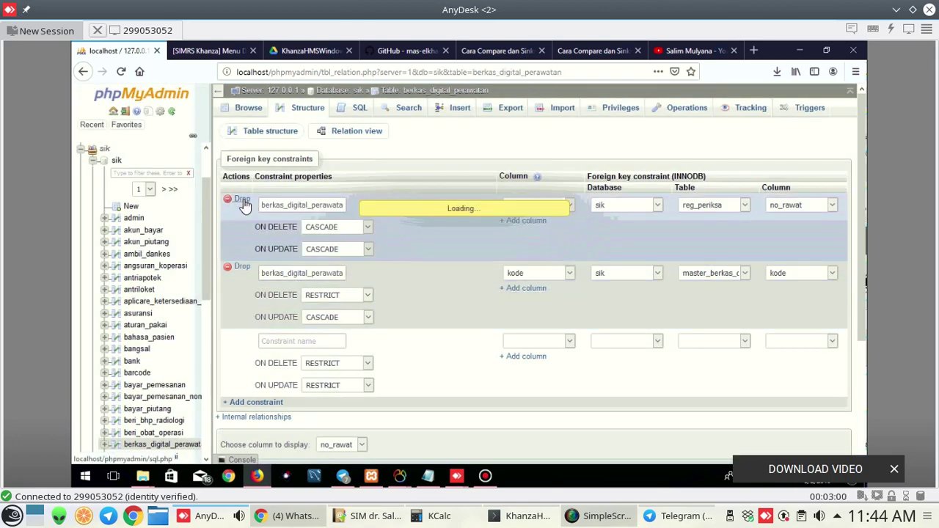
click(244, 203)
click(481, 309)
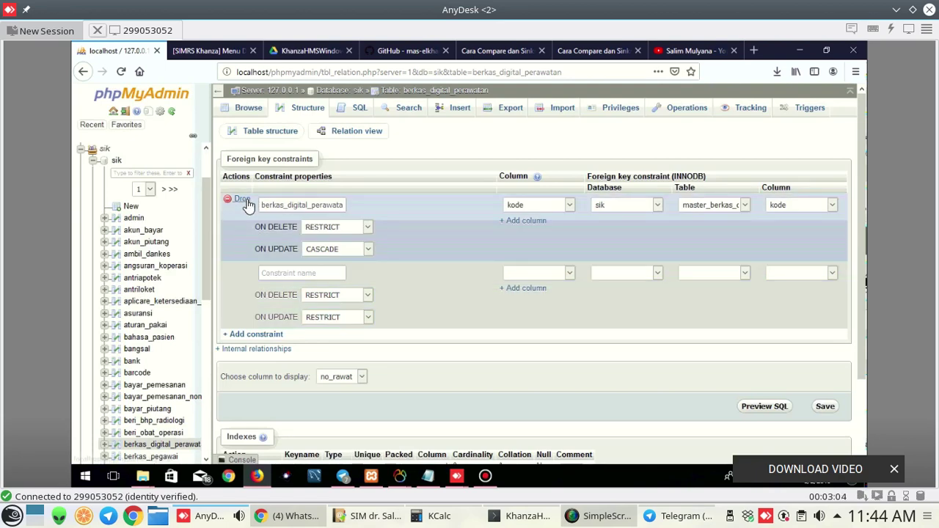
click(246, 204)
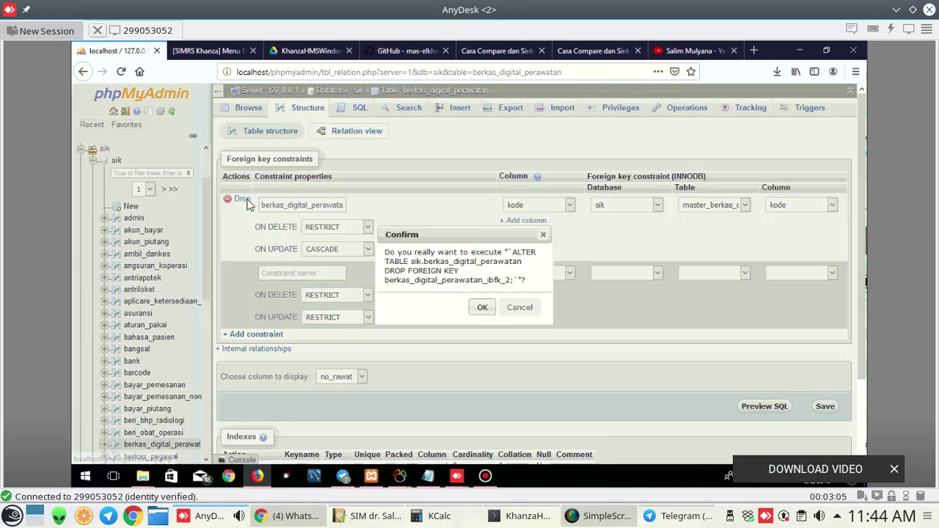
click(482, 308)
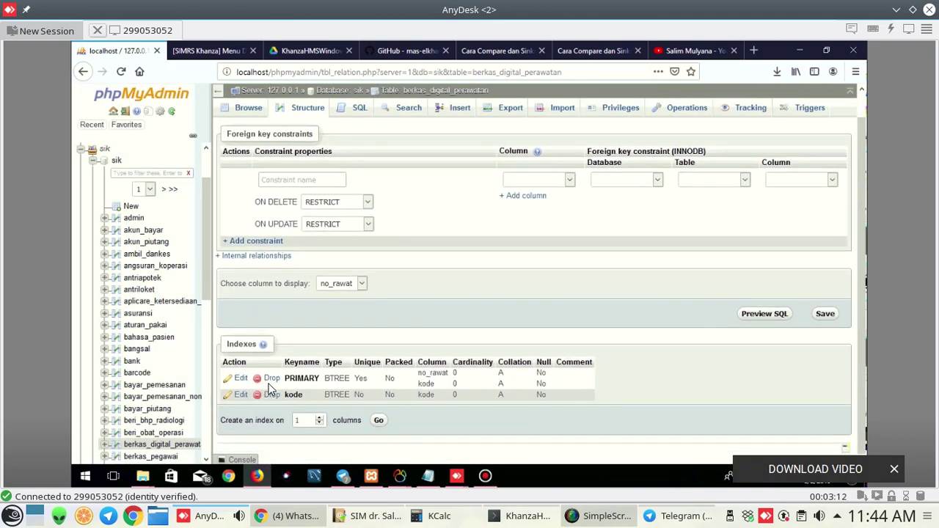
Drop the primary key and the kode index from the berkas_digital_perawatan table.
click(272, 379)
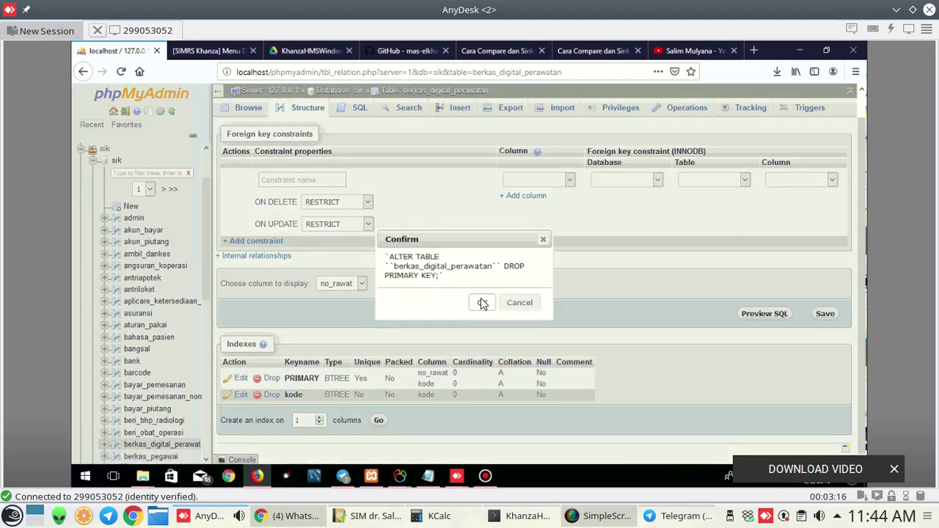
click(482, 303)
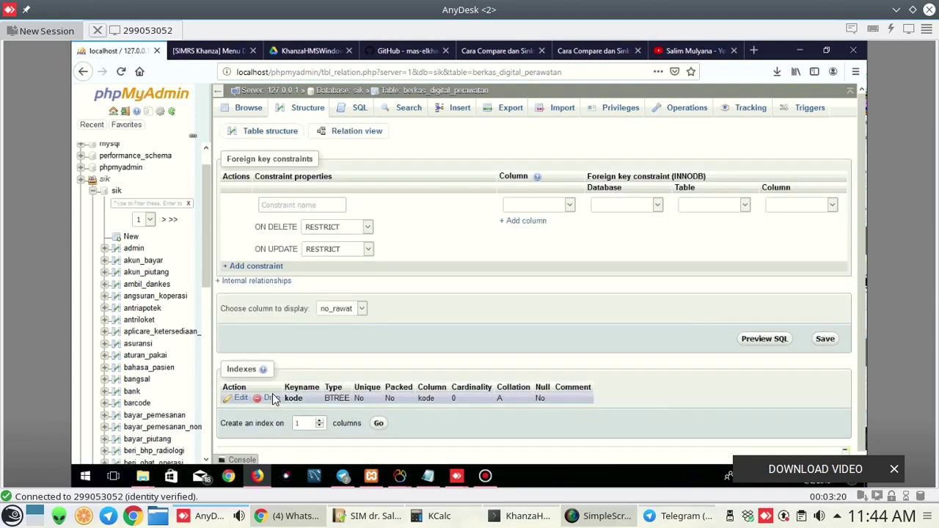
click(271, 398)
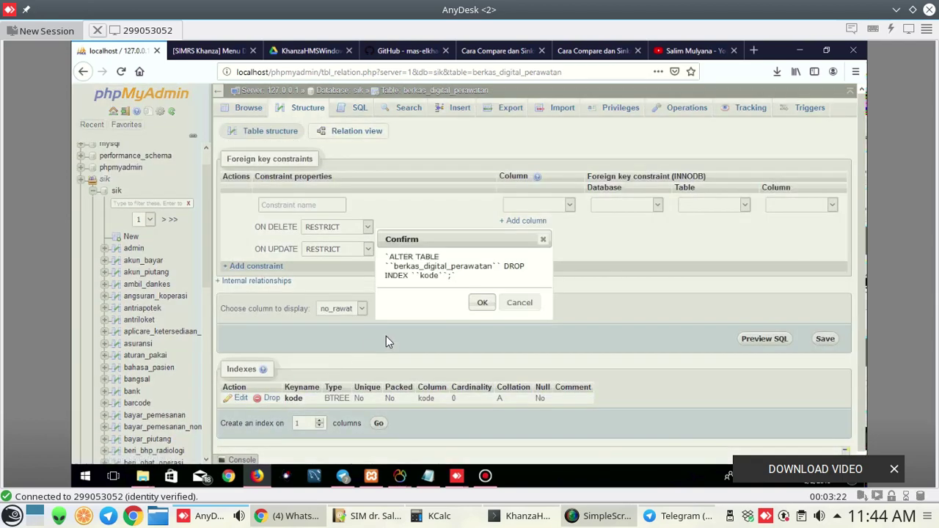
click(483, 304)
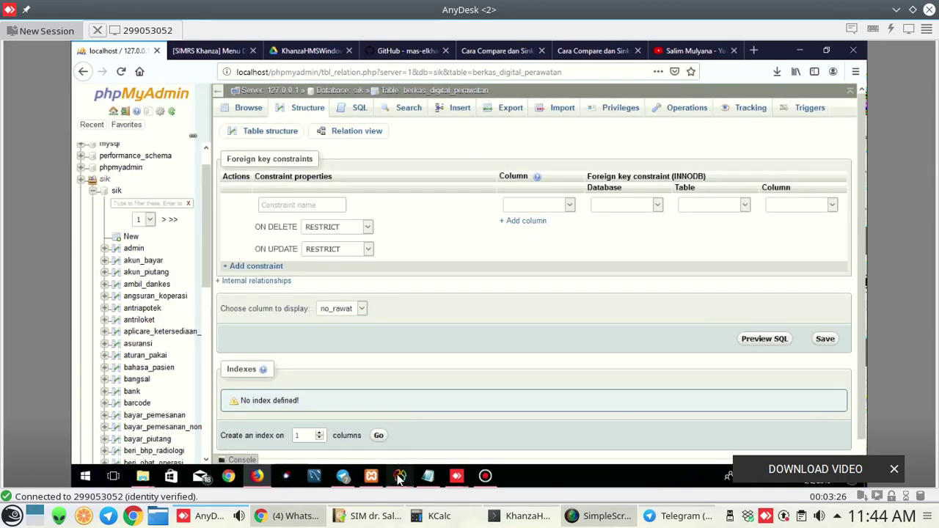
Switch to Navicat's Structure Synchronization window and recompare the source sik_2jun19 with the target sik.
mouse_move(398, 477)
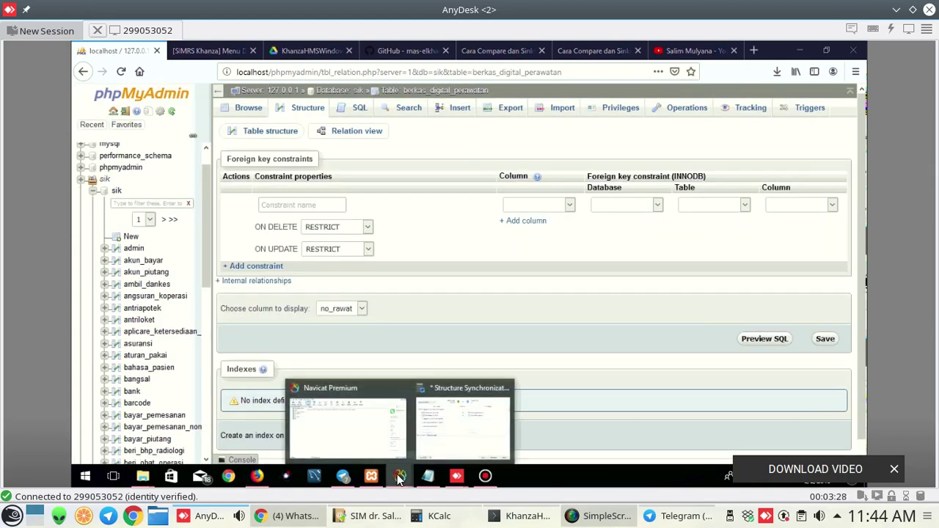
click(447, 403)
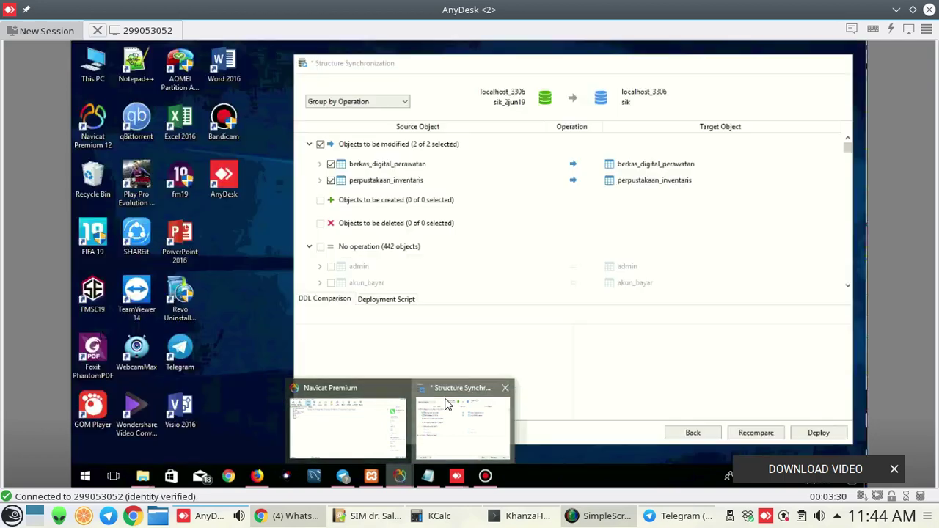
click(757, 434)
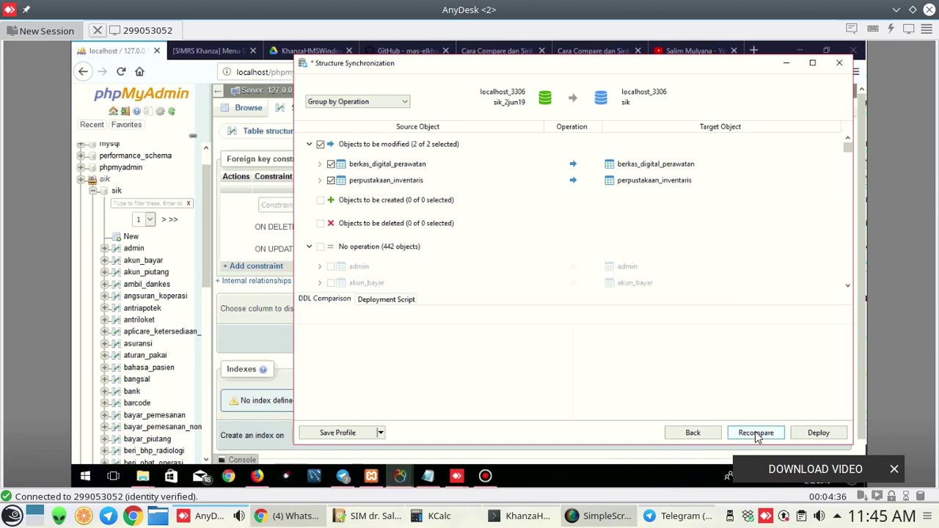
Generate the deployment script for berkas_digital_perawatan and perpustakaan_inventaris in a maximized window and execute it on sik.
click(803, 435)
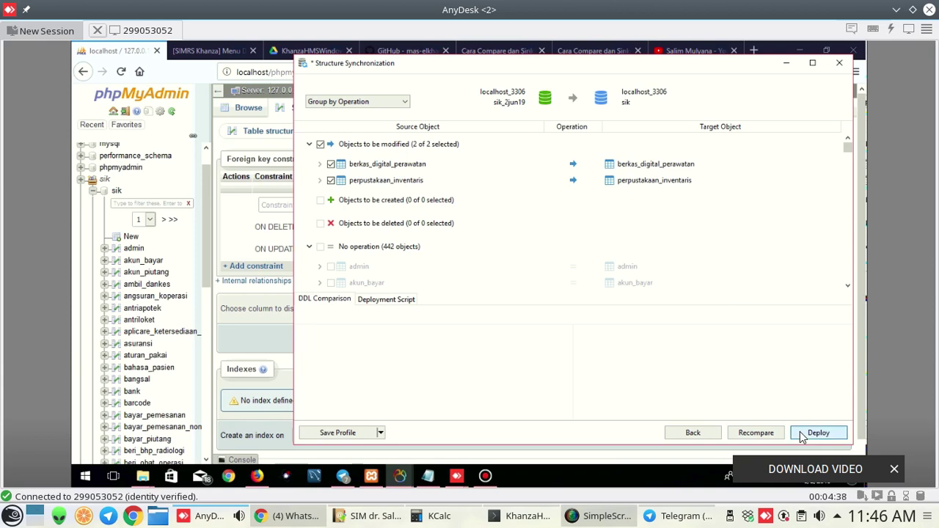
click(813, 65)
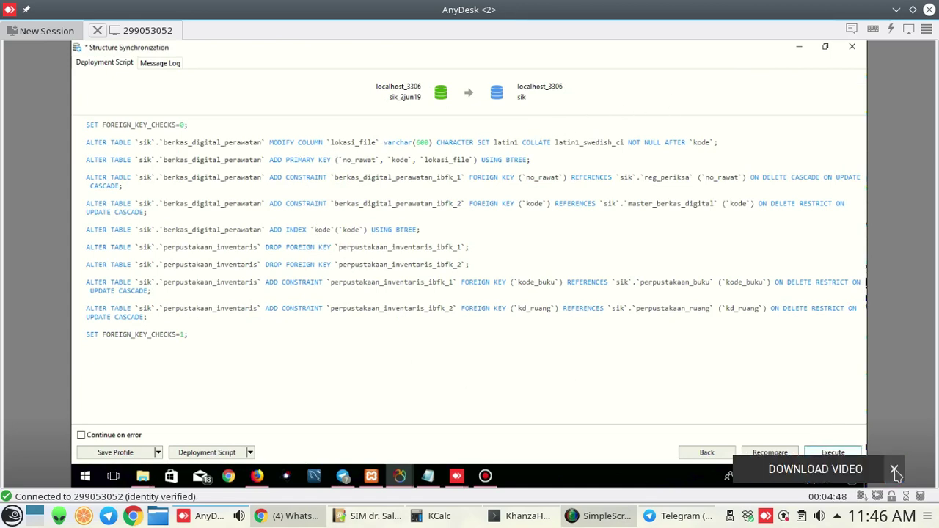
click(821, 453)
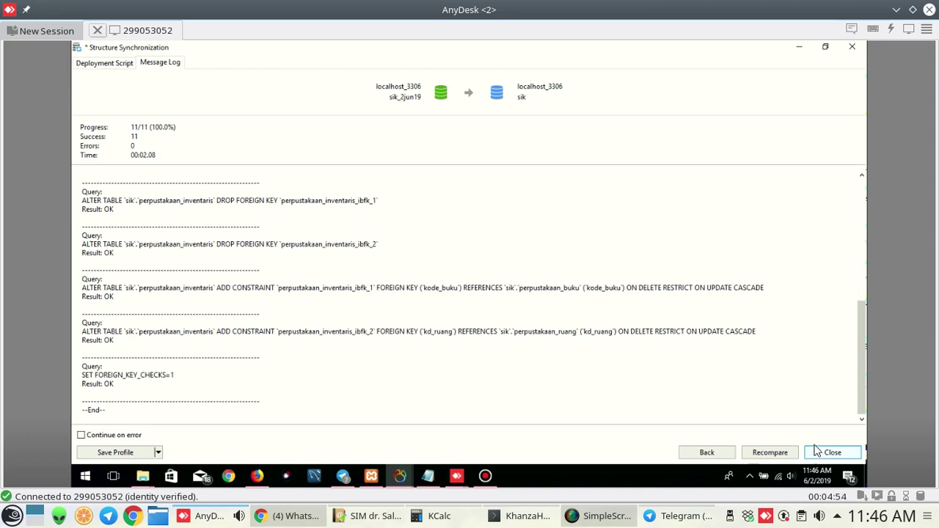
Generate a new deployment script from a fresh comparison and select its four perpustakaan_inventaris ALTER TABLE statements.
click(770, 453)
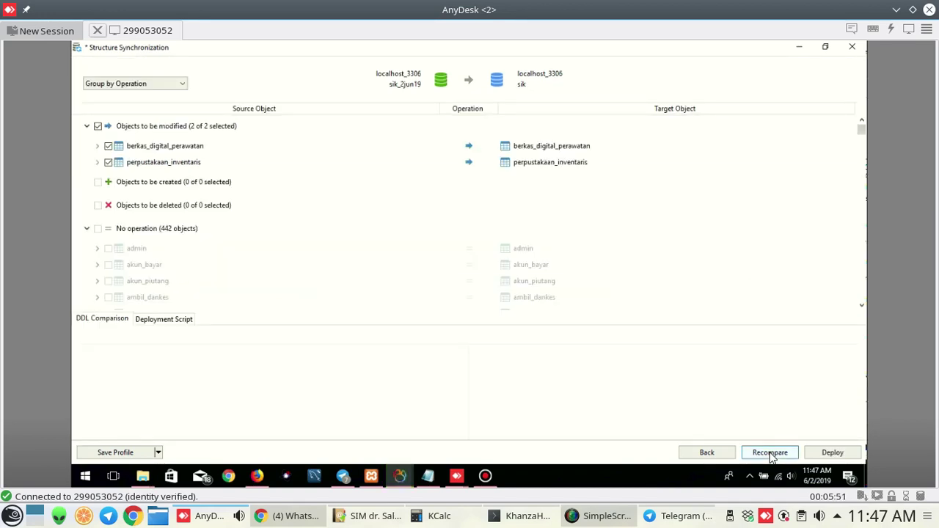
click(833, 453)
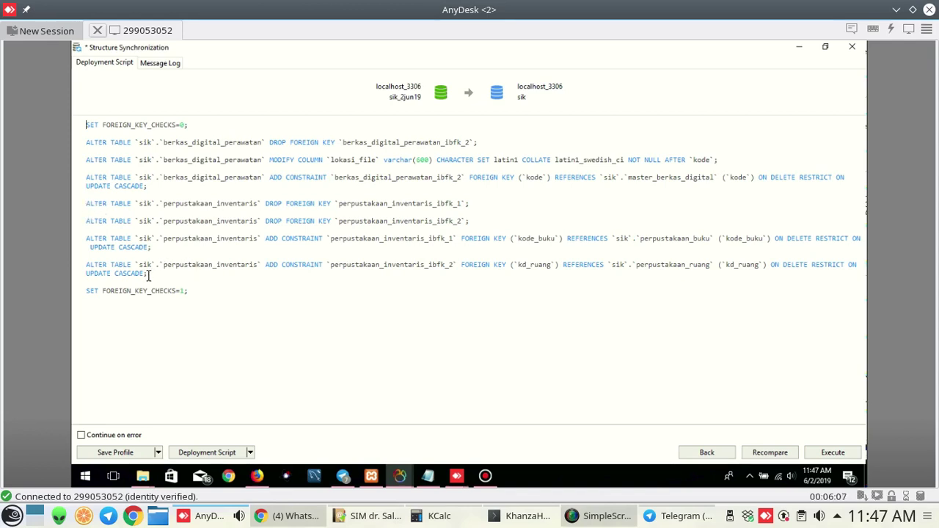
drag(148, 274, 82, 207)
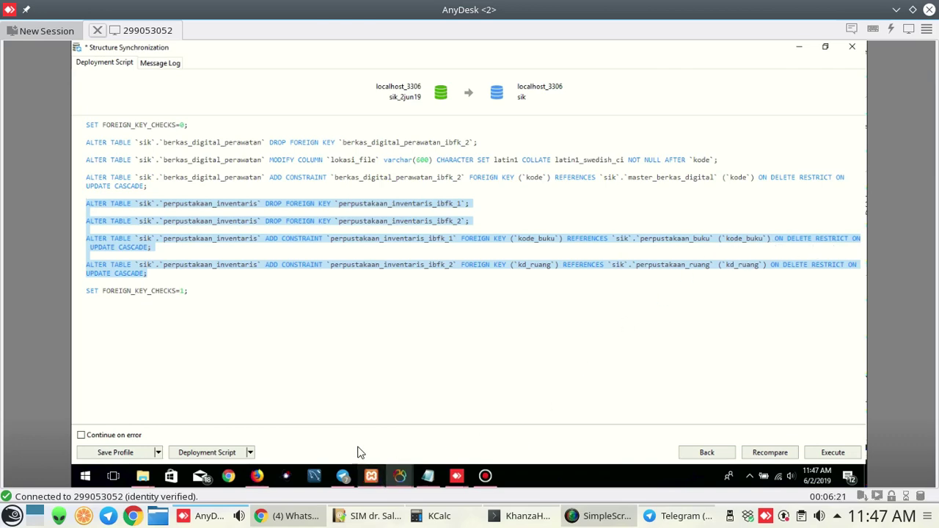
Switch to phpMyAdmin in Firefox and open an empty SQL query editor for the whole sik database.
click(258, 477)
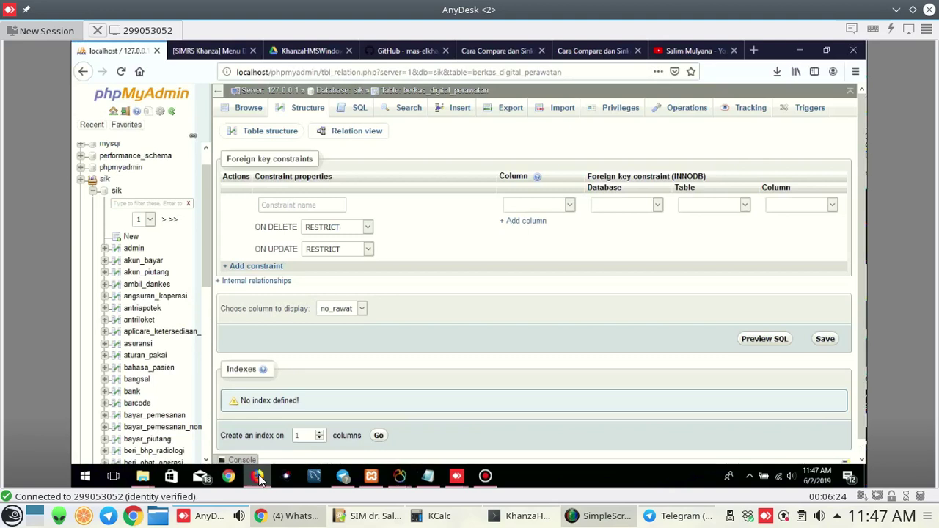
click(352, 109)
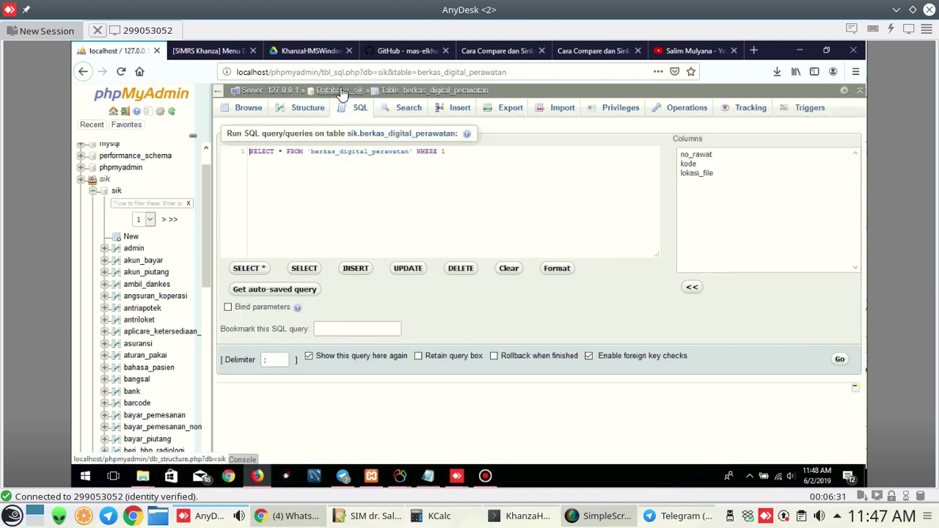
click(342, 91)
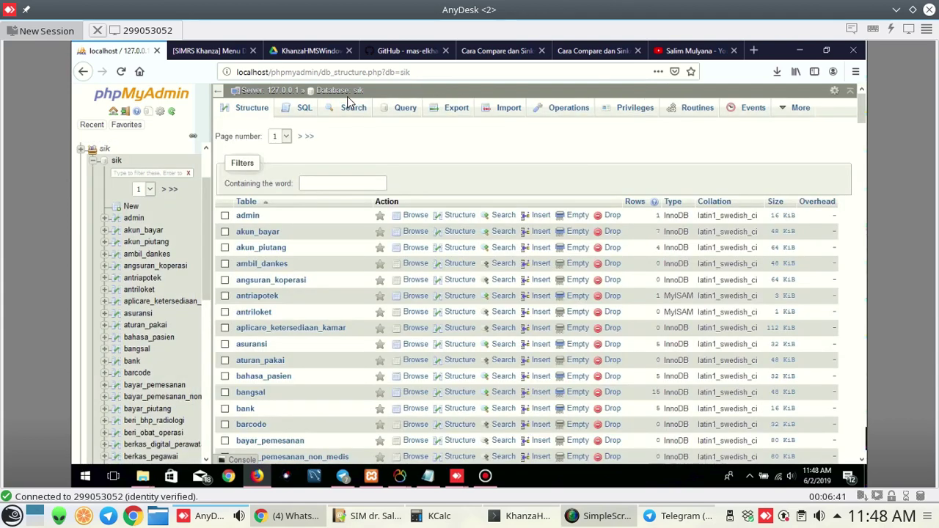
click(305, 116)
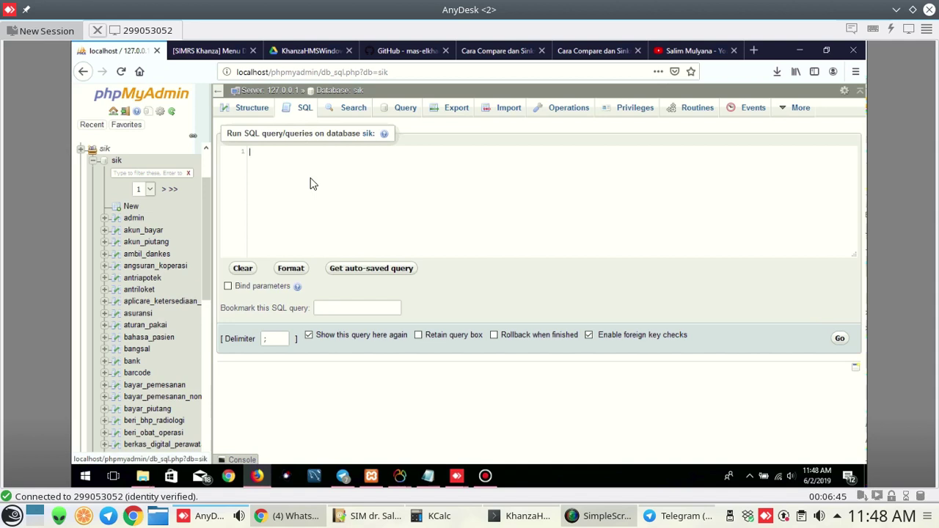
Try to paste the perpustakaan_inventaris statements into the SQL query editor of the sik database.
text(v)
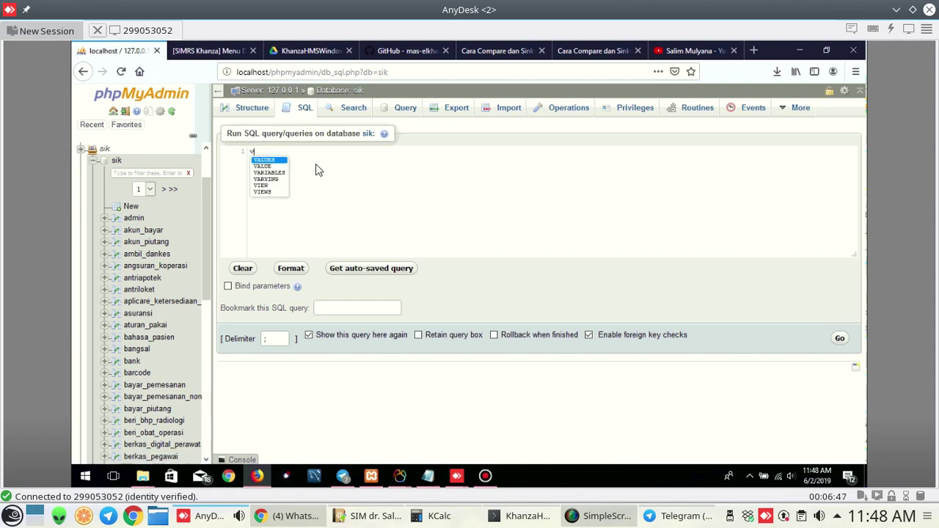
key(Escape)
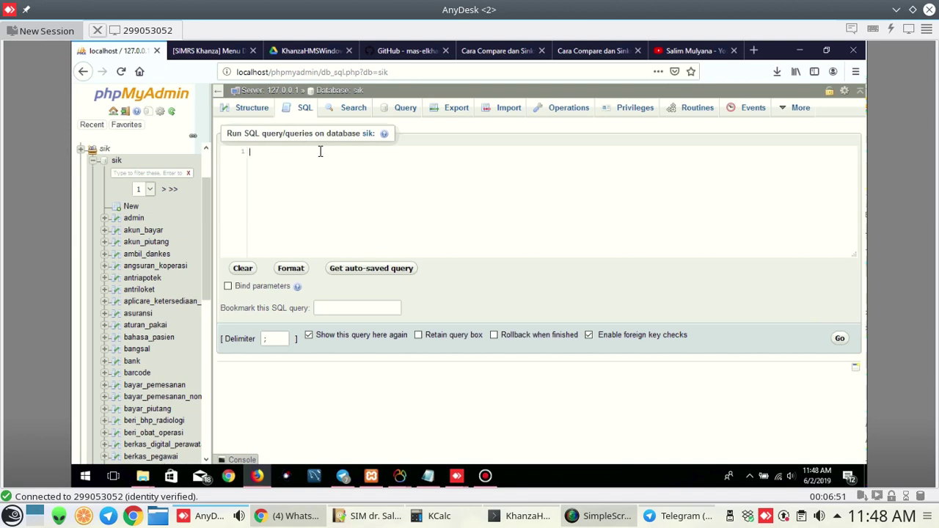
text(berkas_digital_perawatan` (errno: 150 "Foreign key constraint is incorrectly formed"))
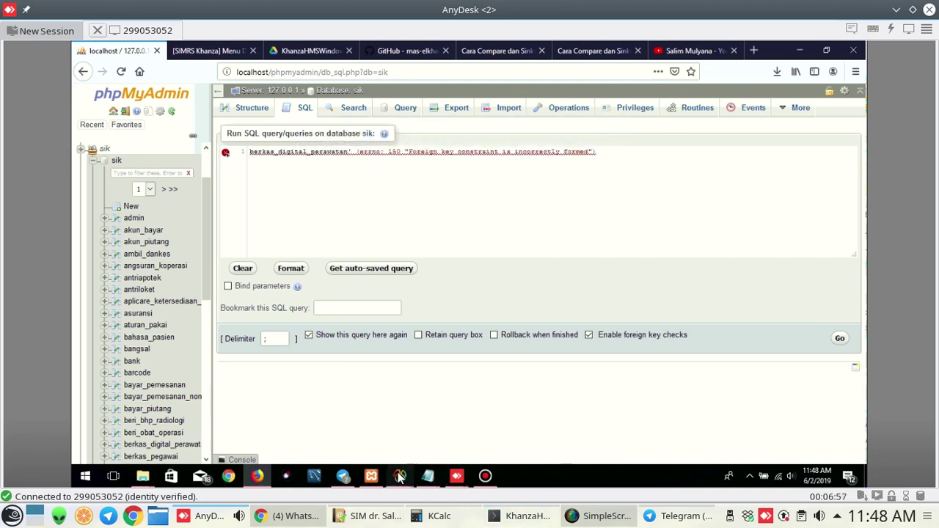
Copy the selected perpustakaan_inventaris statements again in Navicat and clear the error text from phpMyAdmin's SQL query editor for sik.
mouse_move(400, 478)
click(443, 434)
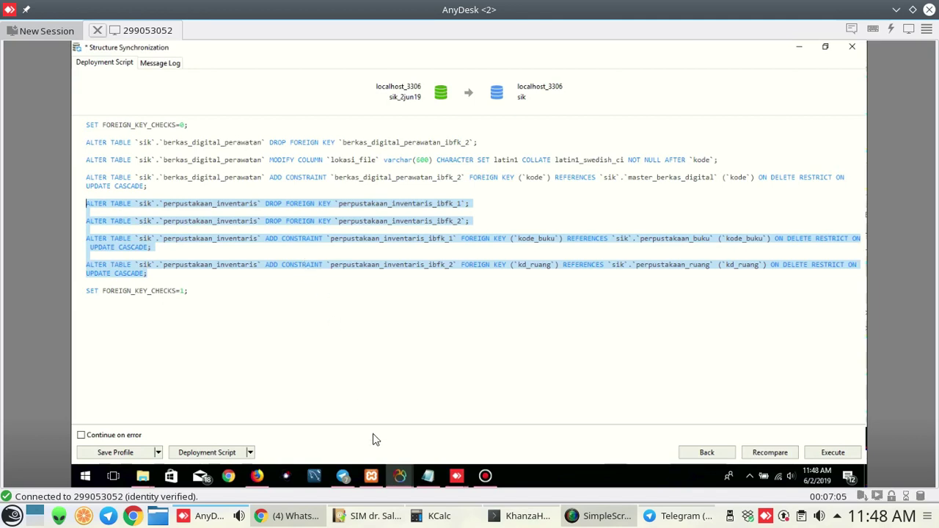
click(257, 477)
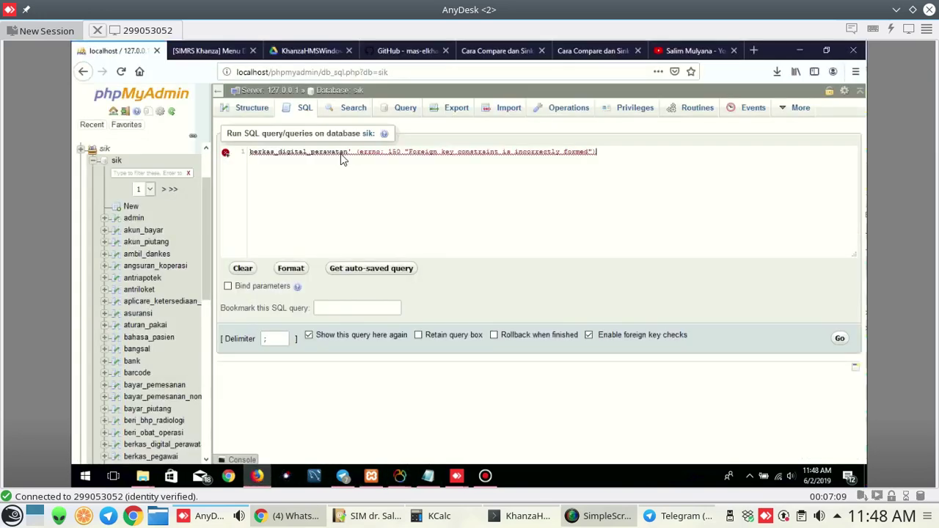
mouse_move(343, 152)
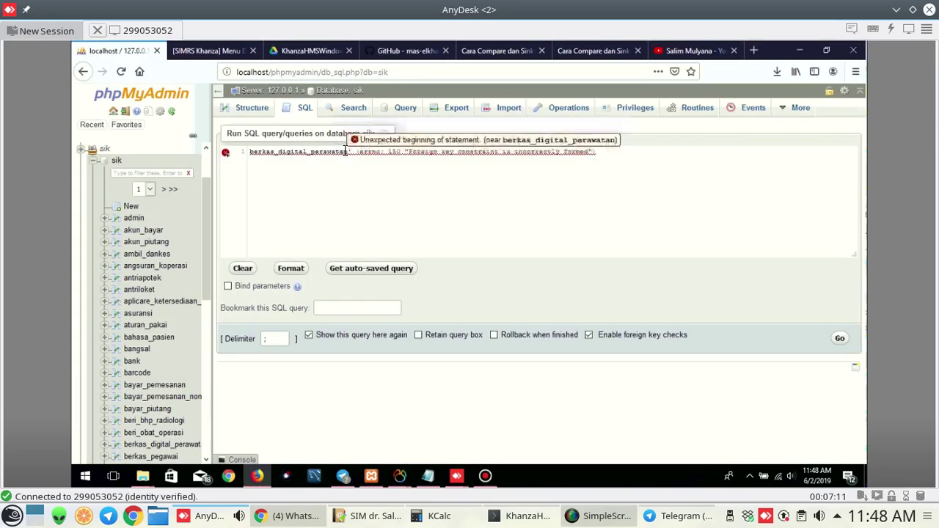
key(ctrl+a)
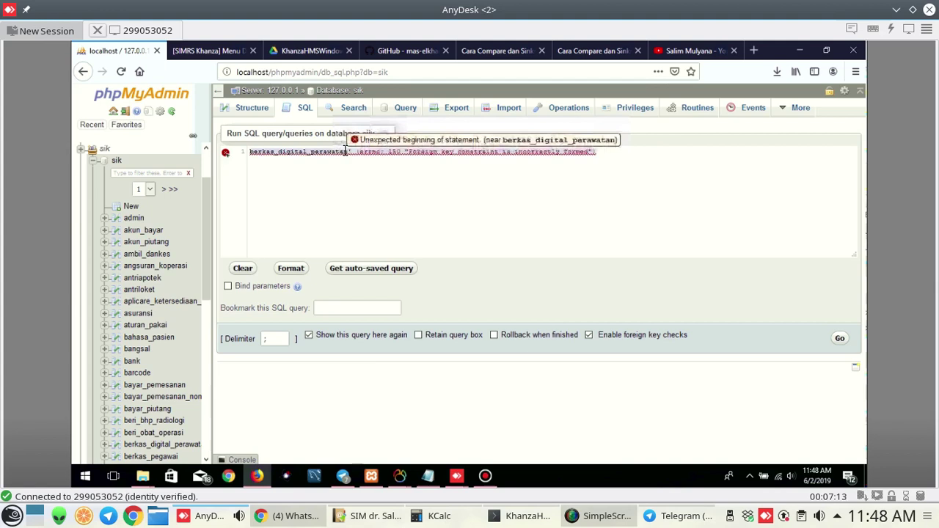
key(BackSpace)
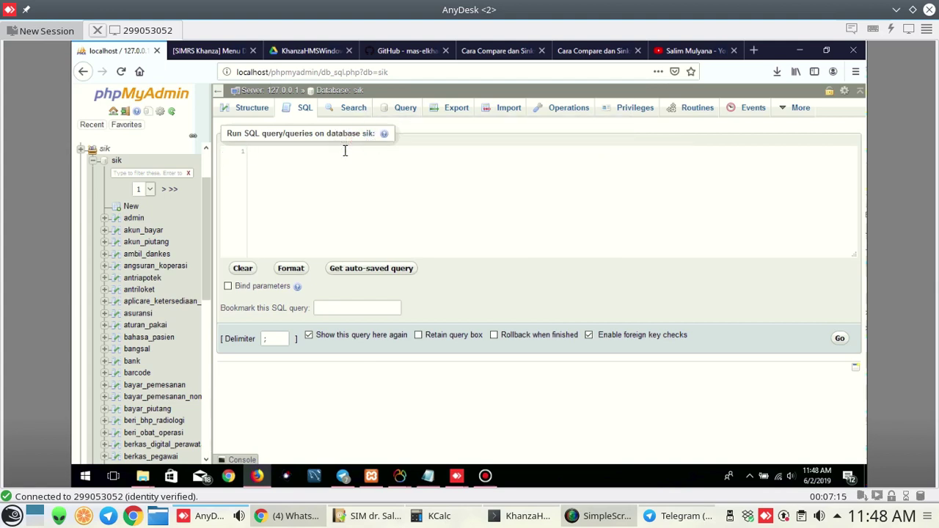
text(v)
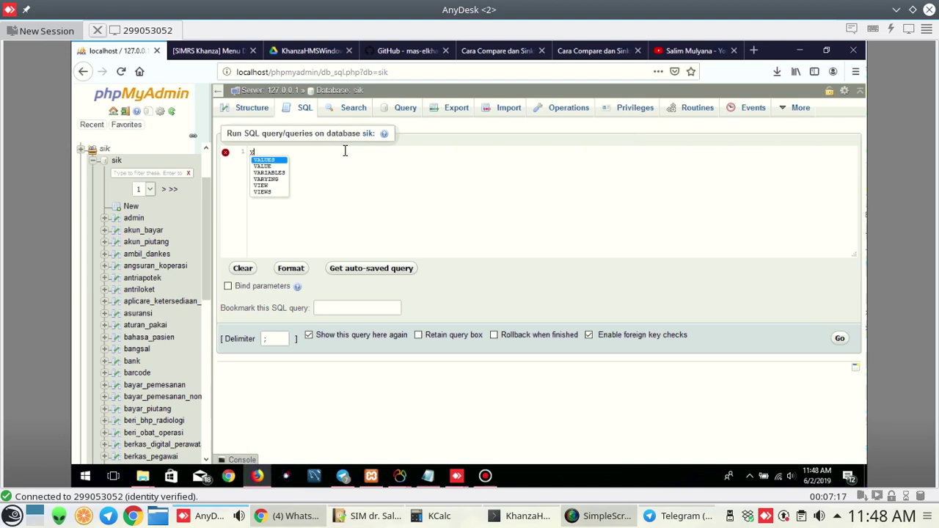
key(BackSpace)
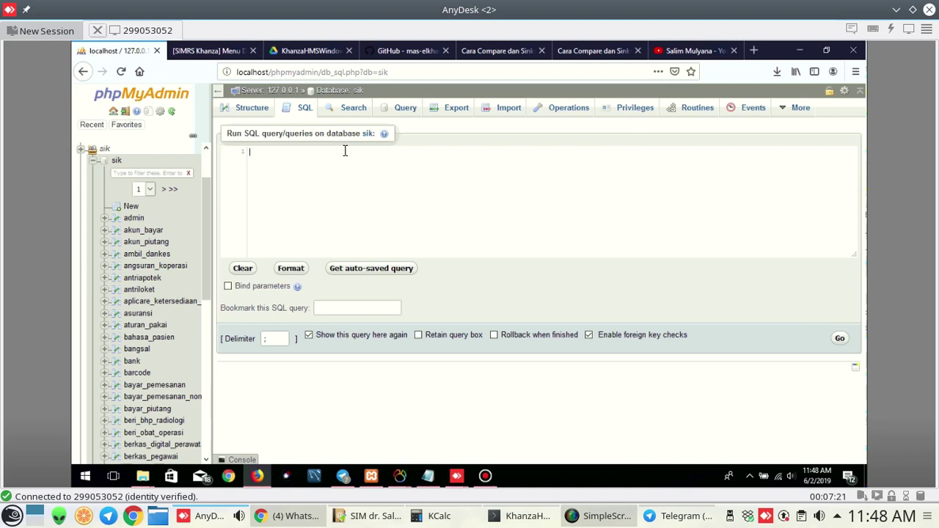
text(v)
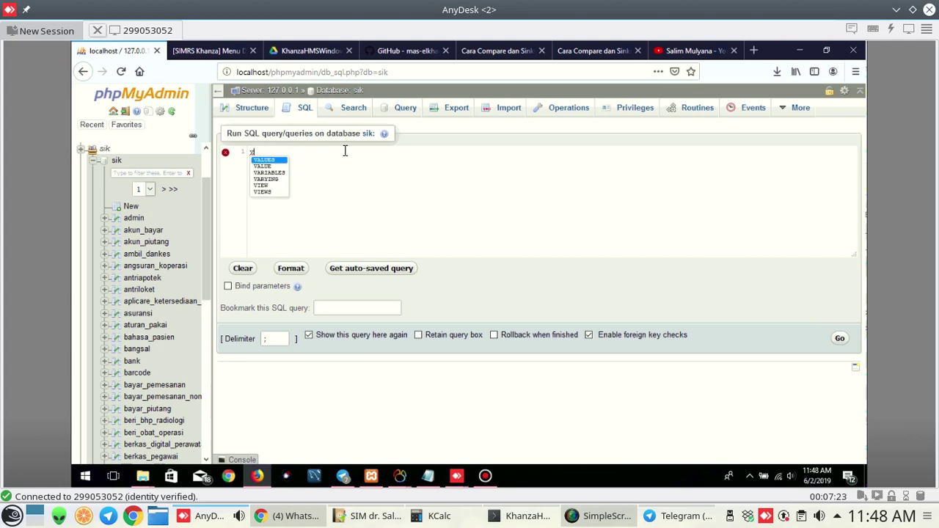
key(BackSpace)
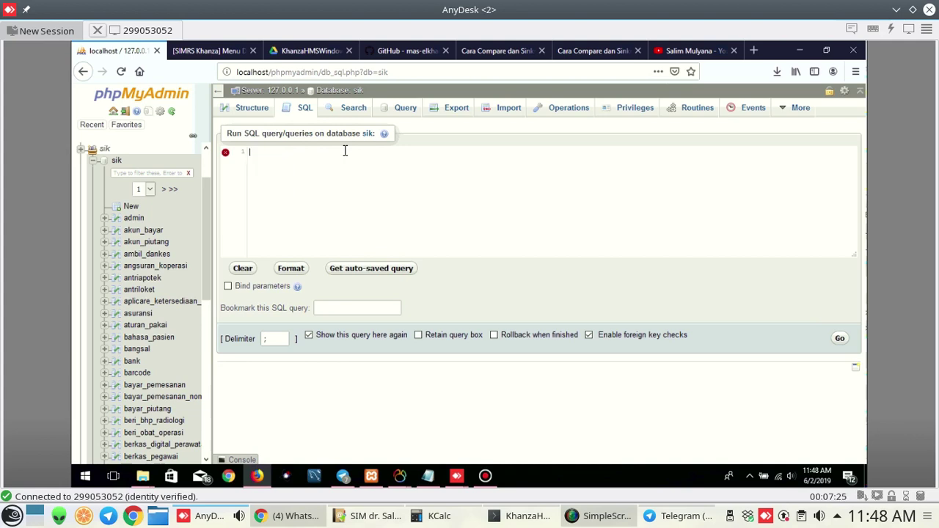
right_click(345, 150)
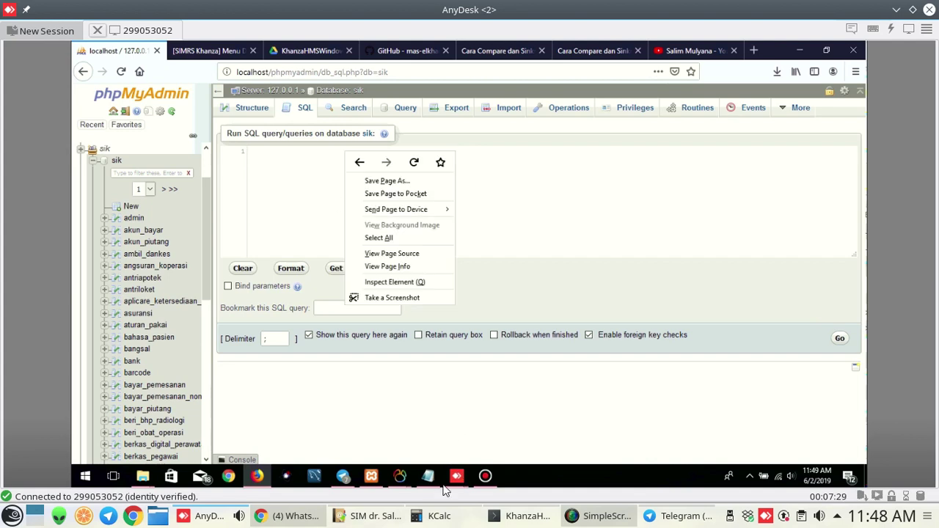
key(Escape)
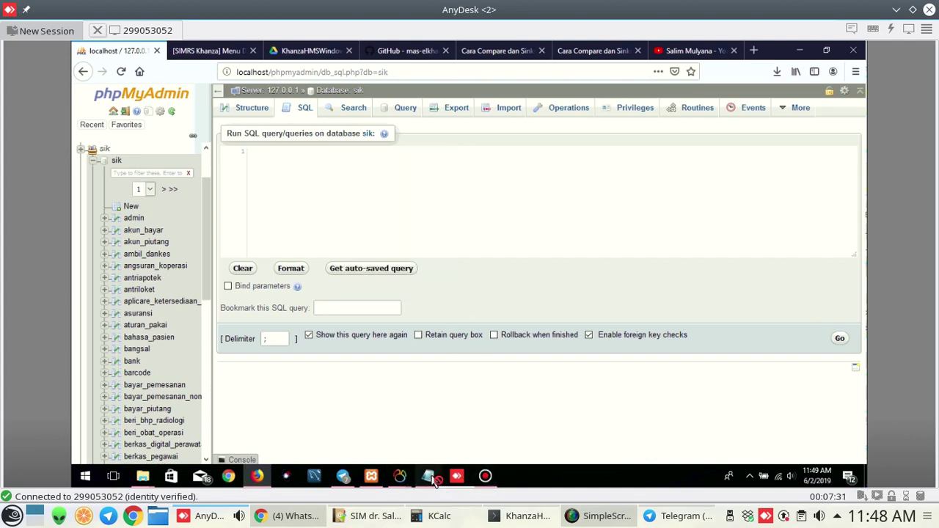
Copy the four perpustakaan_inventaris ALTER TABLE statements from Navicat's deployment script into phpMyAdmin's SQL query editor for sik.
mouse_move(434, 481)
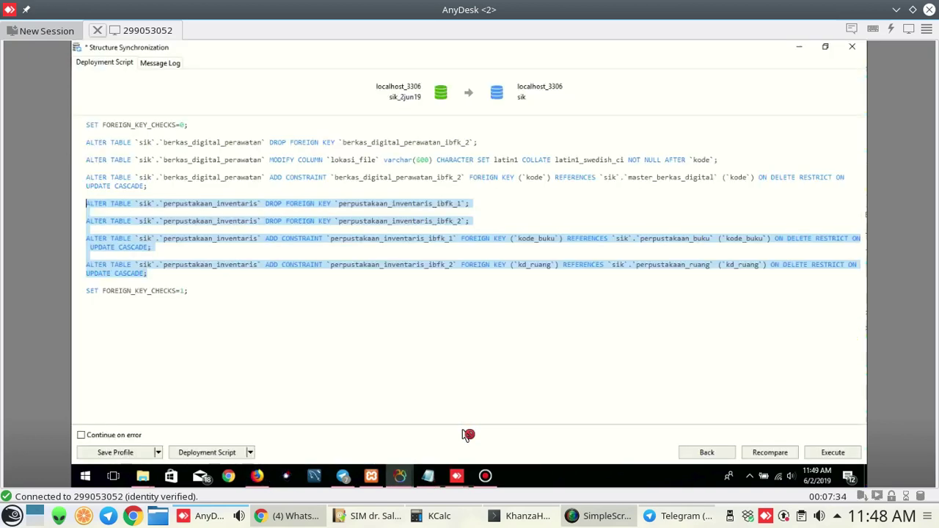
click(459, 432)
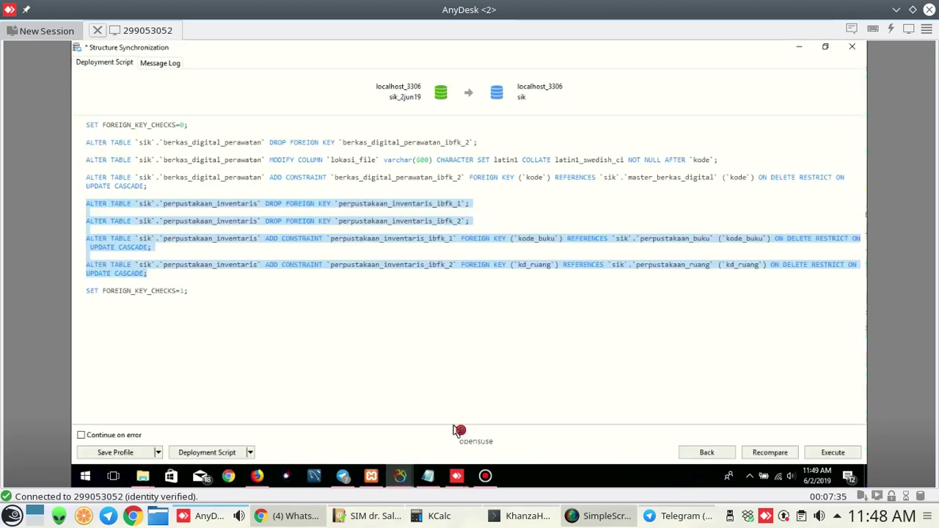
key(alt+Tab)
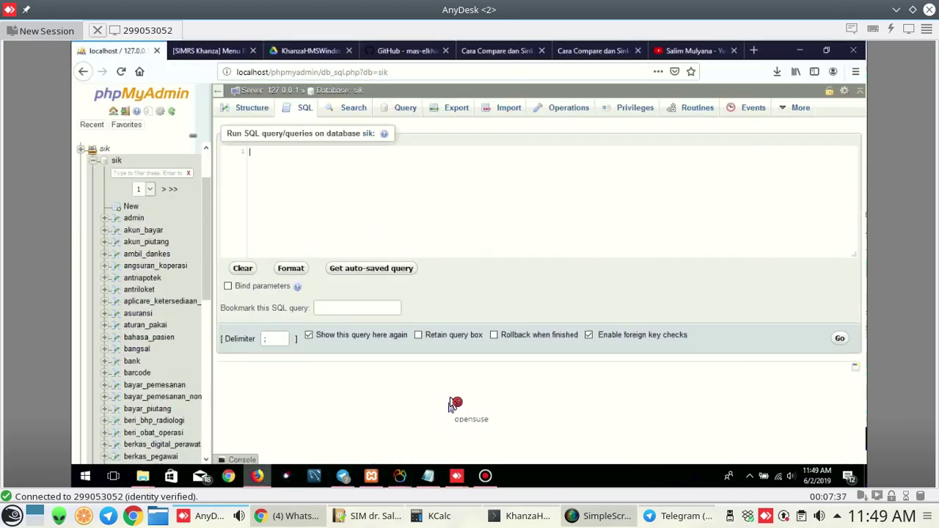
text(ALTER TABLE `sik`.`perpustakaan_inventaris` DROP FOREIGN KEY `perpustakaan_inventaris_ibfk_1`;  ALTER TABLE `sik`.`perpustakaan_inventaris` DROP FOREIGN KEY `perpustakaan_inventaris_ibfk_2`;  ALTER TABLE `sik`.`perpustakaan_inventaris` ADD CONSTRAINT `perpustakaan_inventaris_ibfk_1` FOREIGN KEY (`kode_buku`) REFERENCES `sik`.`perpustakaan_buku` (`kode_buku`) ON DELETE RESTRICT ON UPDATE CASCADE;  ALTER TABLE `sik`.`perpustakaan_inventaris` ADD CONSTRAINT `perpustakaan_inventaris_ibfk_2` FOREIGN KEY (`kd_ruang`) REFERENCES `sik`.`perpustakaan_ruang` (`kd_ruang`) ON DELETE RESTRICT ON UPDATE CASCADE;)
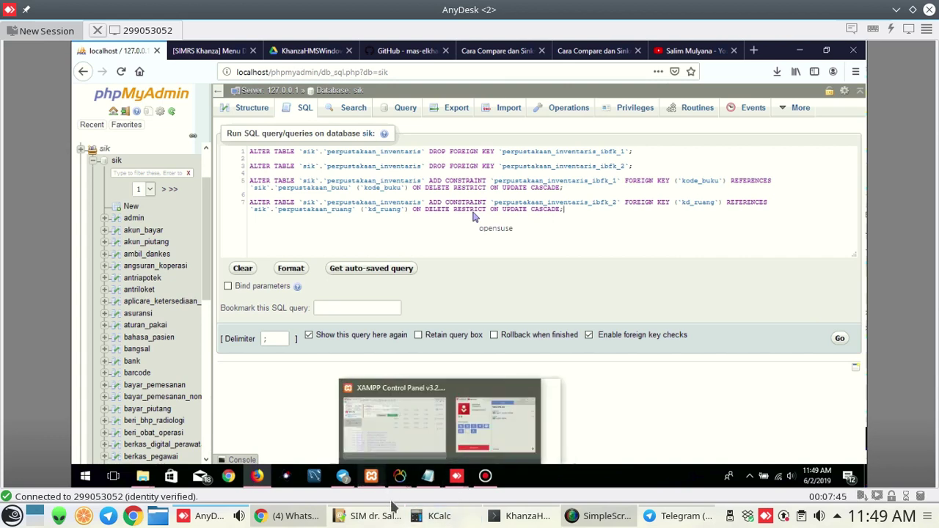
mouse_move(371, 476)
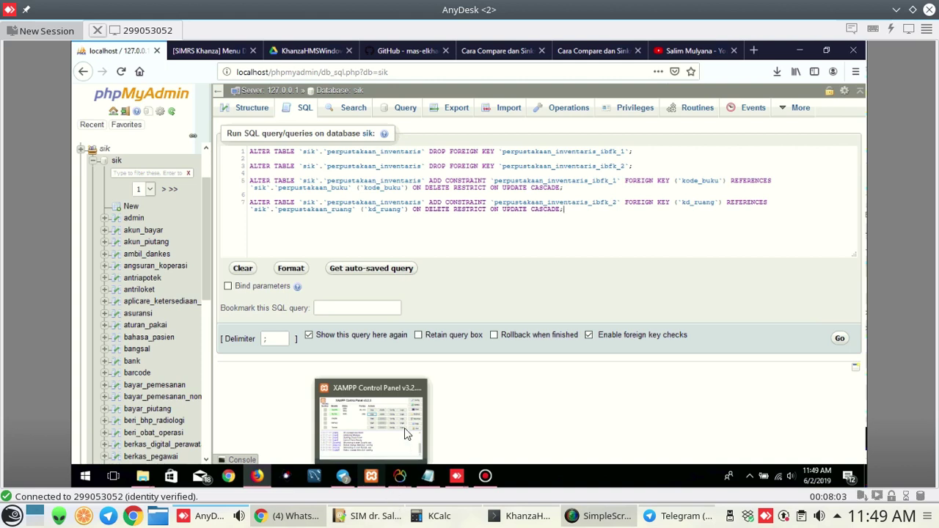
Remove the ON DELETE RESTRICT clause from the perpustakaan_inventaris_ibfk_1 constraint statement, leaving only ON UPDATE CASCADE.
click(425, 188)
key(Delete)
key(Delete)
key(Delete)
key(Delete)
key(Delete)
key(Delete)
key(Delete)
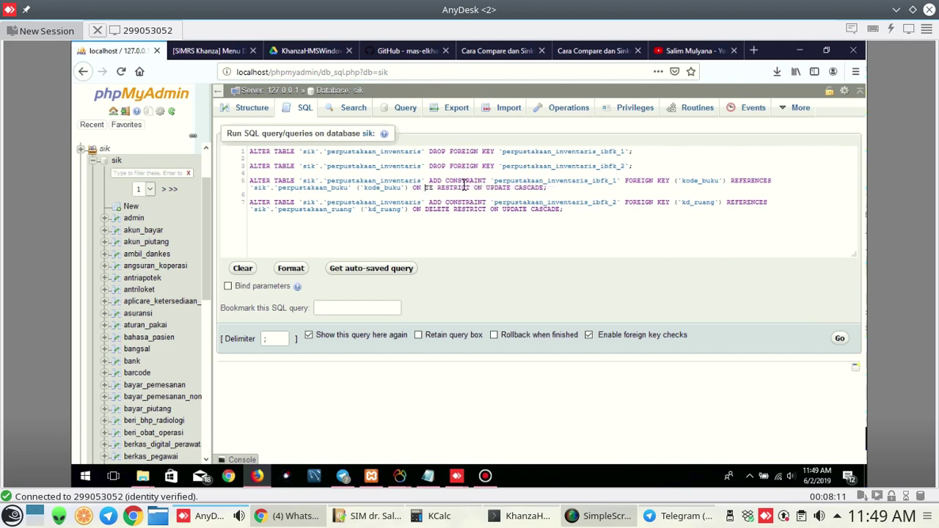
key(Delete)
key(Delete)
key(Delete)
key(Delete)
key(Delete)
key(Delete)
key(Delete)
key(Delete)
key(Delete)
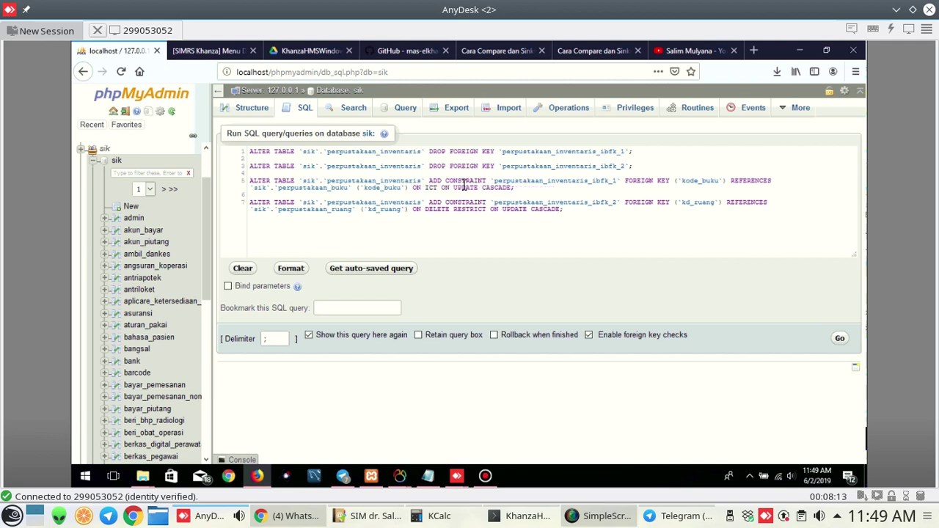
key(Delete)
key(Delete)
key(Delete)
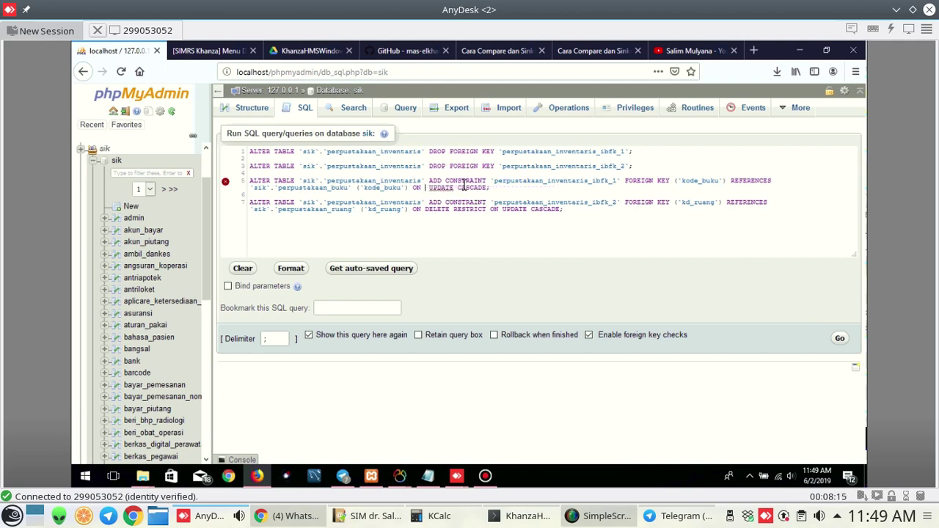
key(Delete)
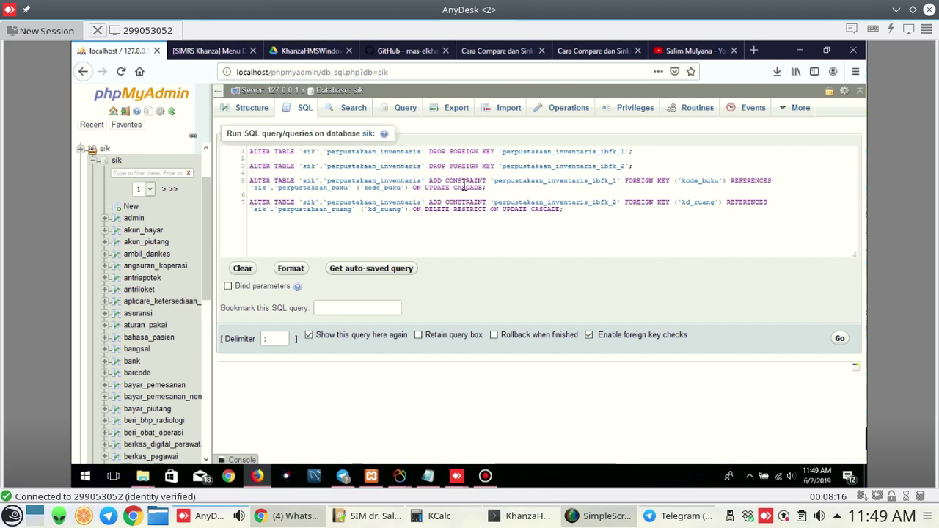
Remove ON DELETE RESTRICT from the perpustakaan_inventaris_ibfk_2 constraint statement, keeping ON UPDATE CASCADE, and run all four statements on sik.
click(414, 209)
key(Delete)
key(End)
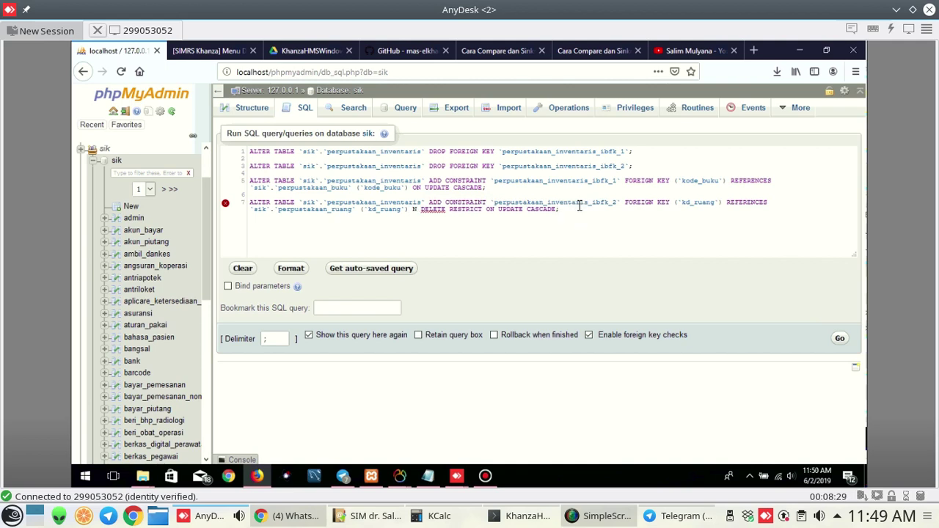
key(Delete)
key(Delete)
key(Delete)
key(Delete)
key(Delete)
key(Delete)
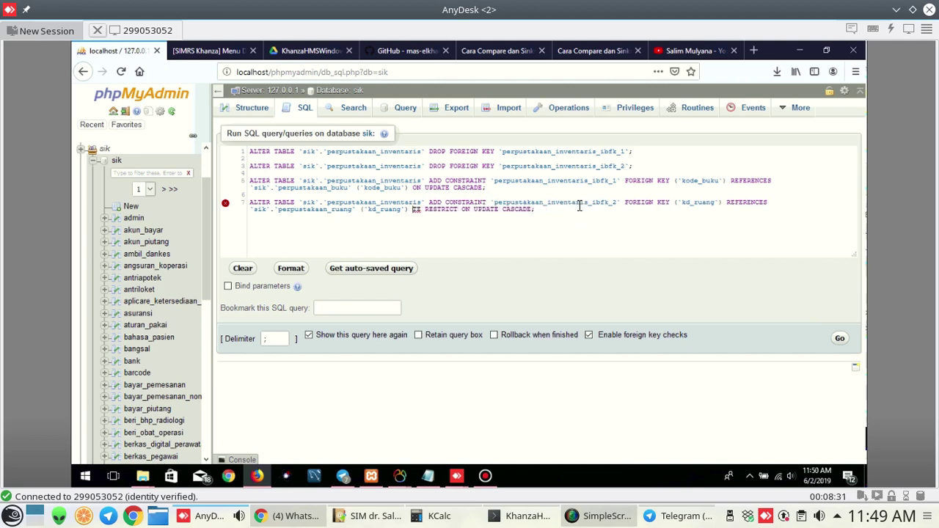
key(Delete)
key(Delete)
key(Delete)
key(Delete)
key(Delete)
key(Delete)
key(Delete)
key(Delete)
key(Delete)
key(Delete)
key(Delete)
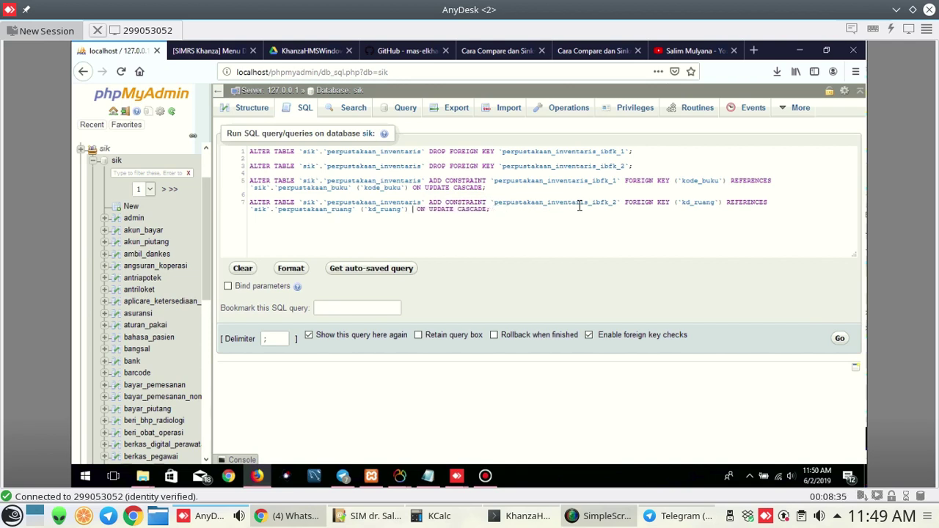
click(840, 342)
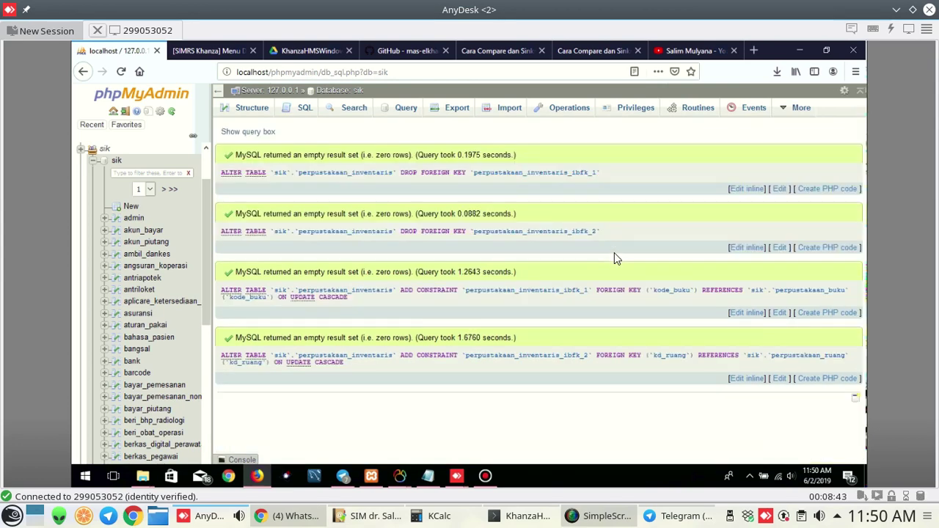
Switch to Navicat's Structure Synchronization window and recompare sik_2jun19 with sik.
mouse_move(400, 483)
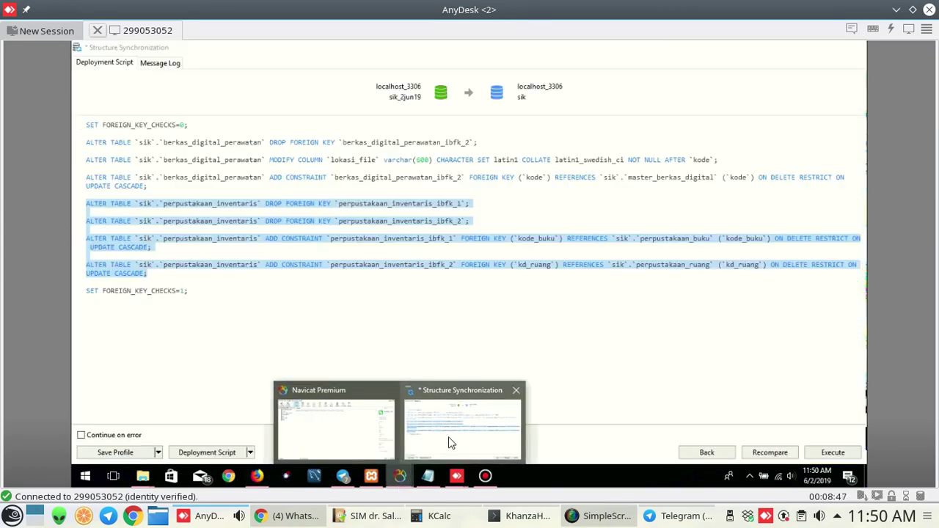
click(450, 443)
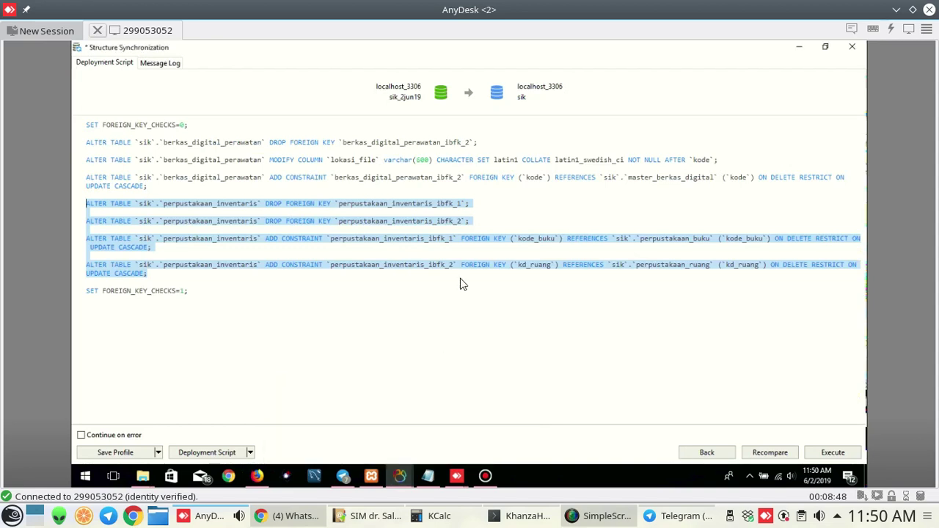
click(762, 455)
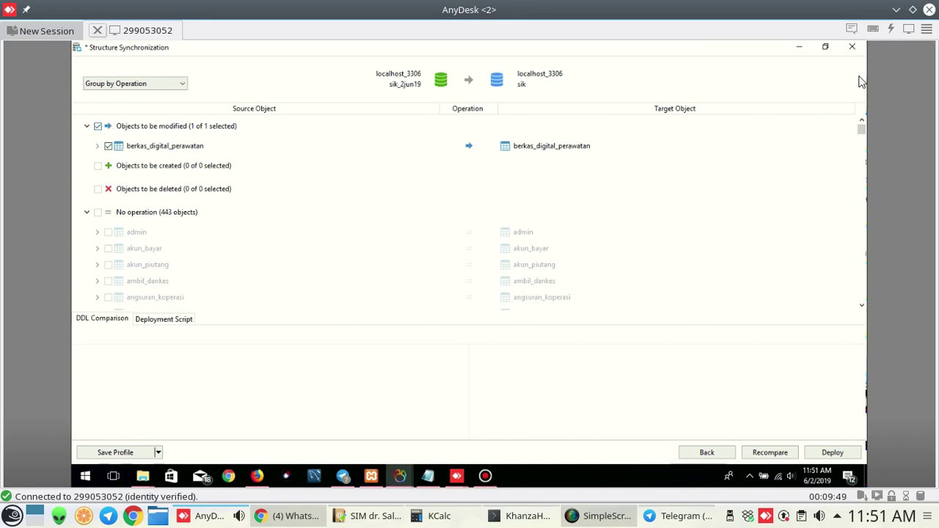
Close the Structure Synchronization window and restart Navicat Premium 12.
click(853, 49)
click(400, 477)
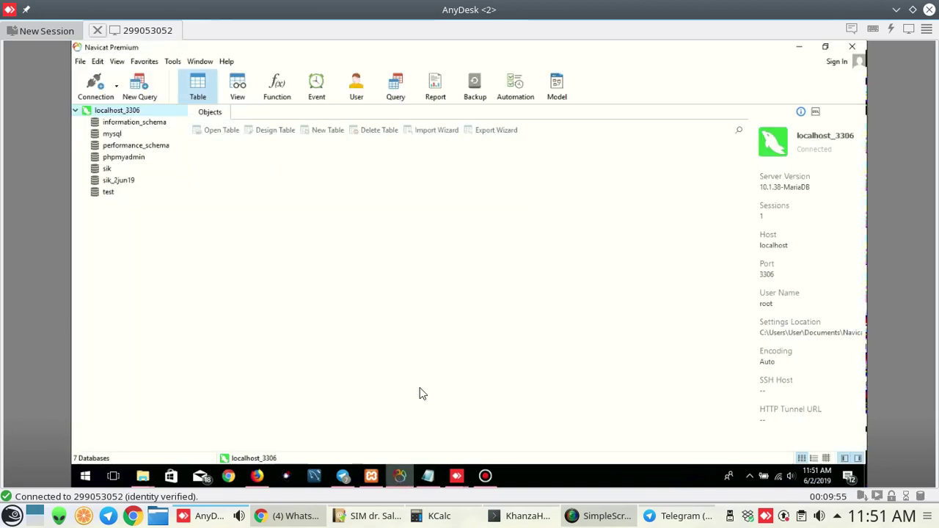
click(853, 48)
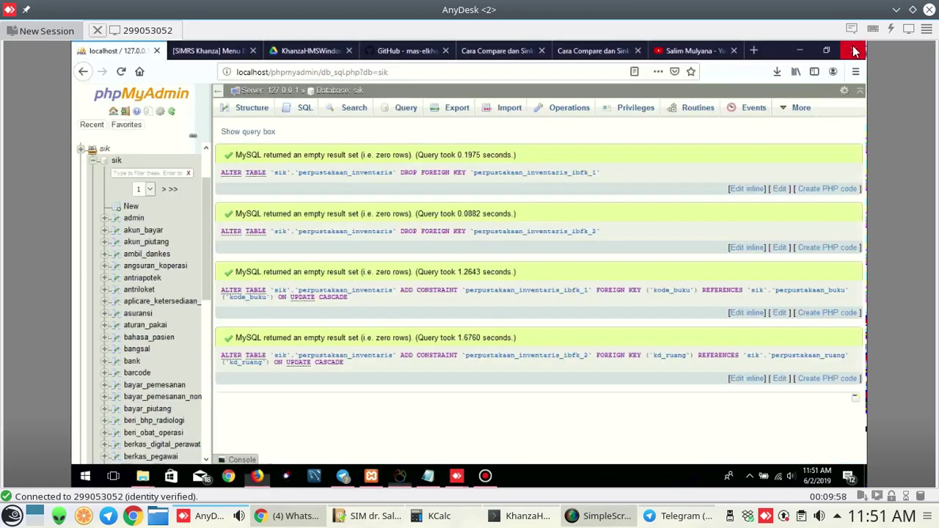
click(84, 478)
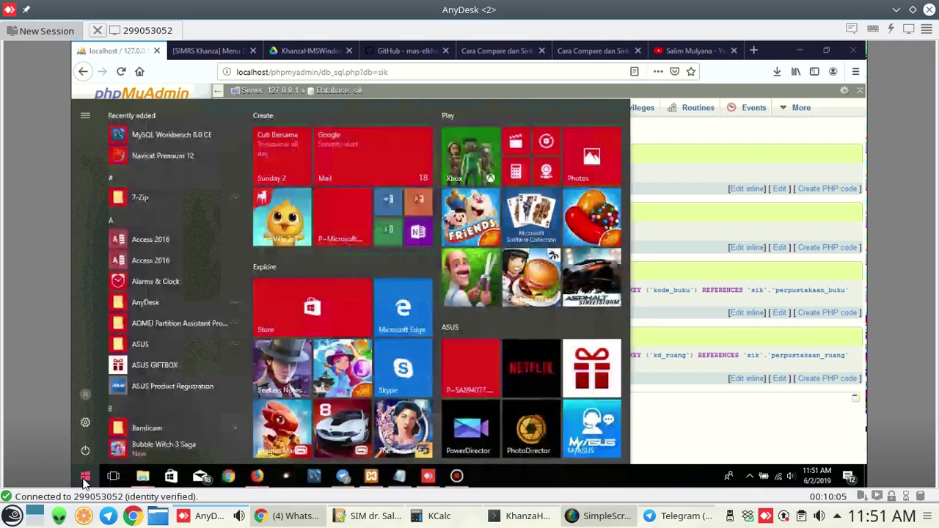
text(navicat)
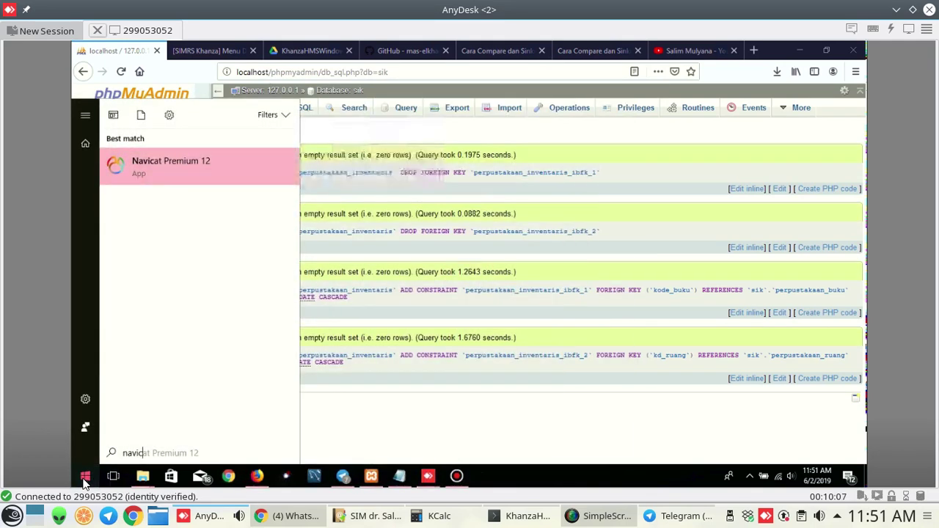
click(151, 165)
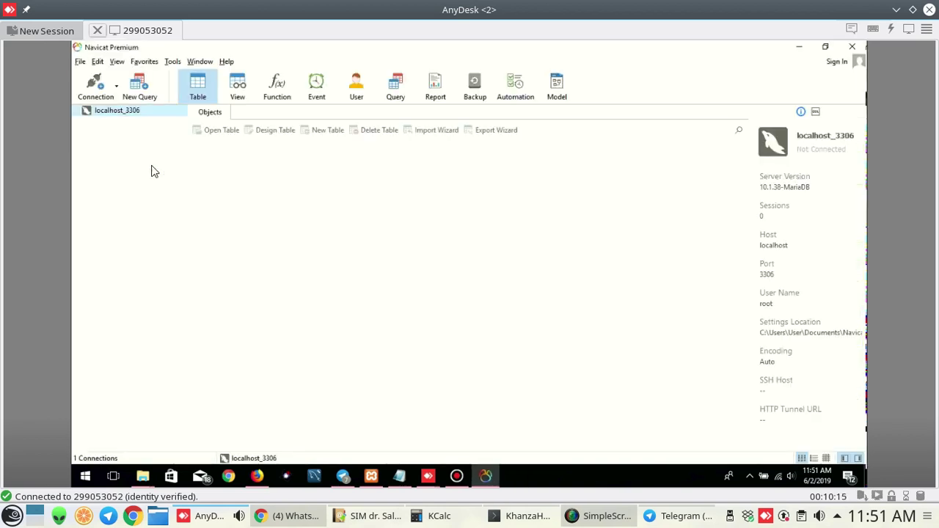
Connect to localhost_3306 and open a new Structure Synchronization window.
double_click(139, 115)
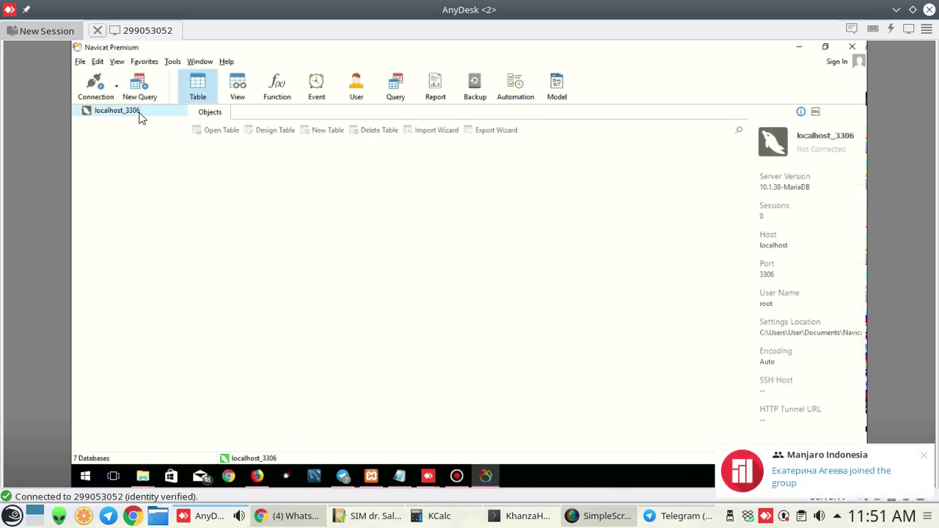
click(173, 62)
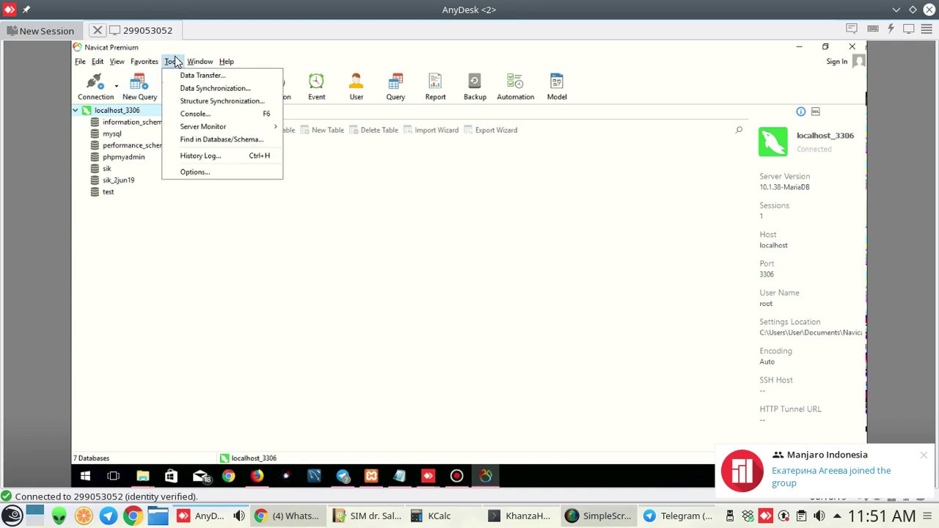
click(176, 102)
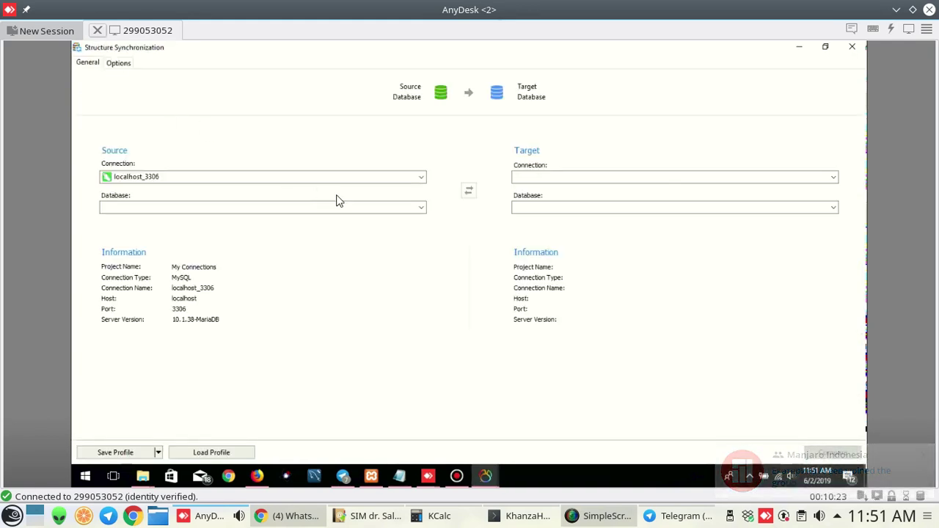
Compare source database sik_2jun19 with target database sik, using localhost_3306 as the target connection.
click(421, 209)
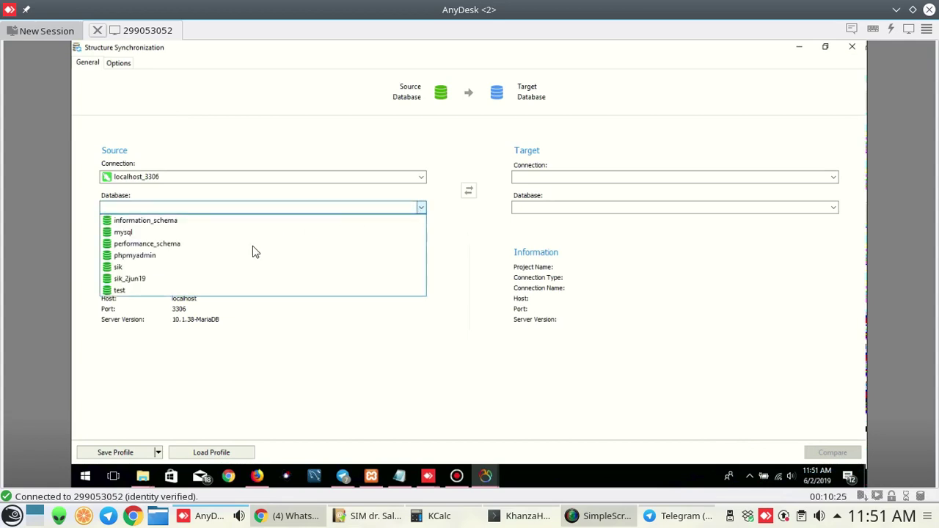
click(187, 283)
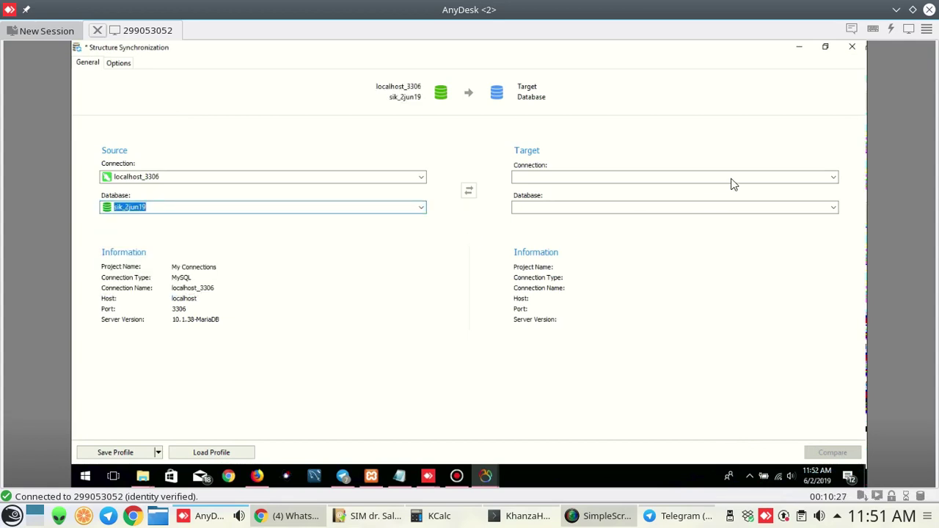
click(834, 178)
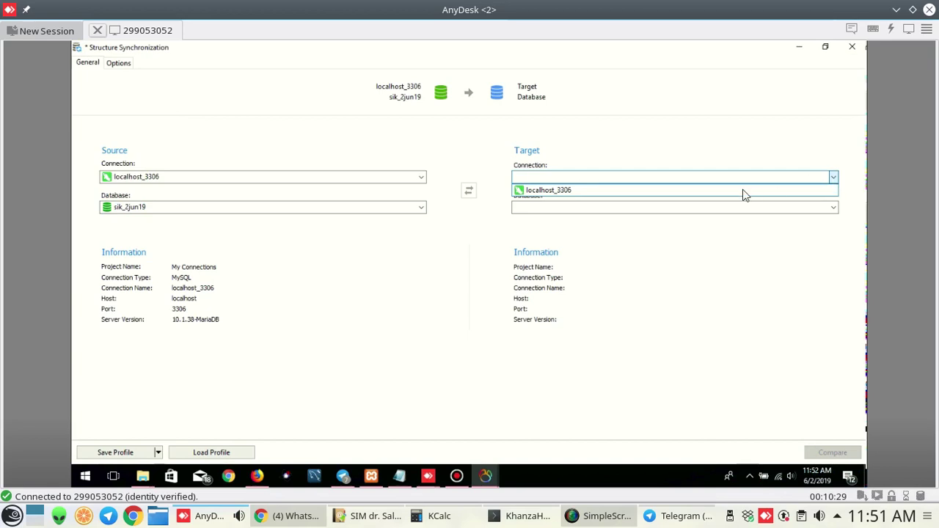
click(742, 192)
click(834, 207)
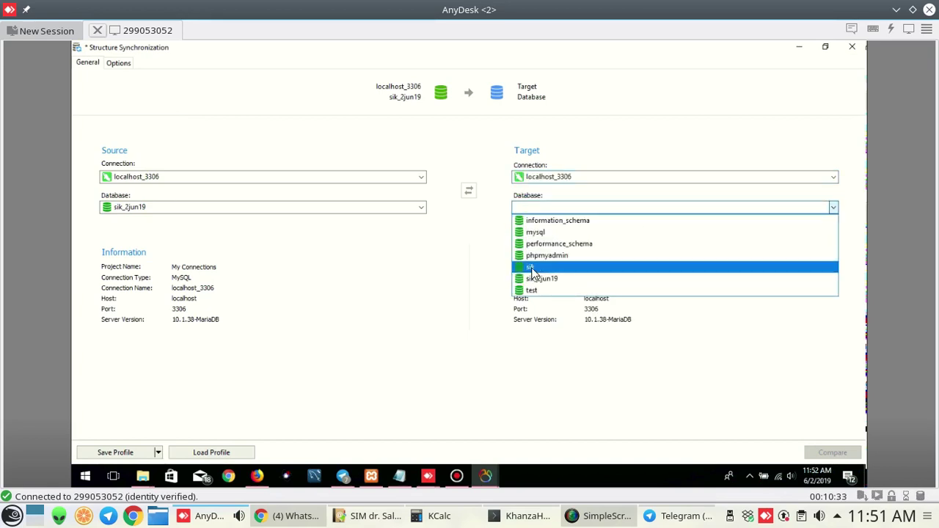
click(532, 269)
click(833, 453)
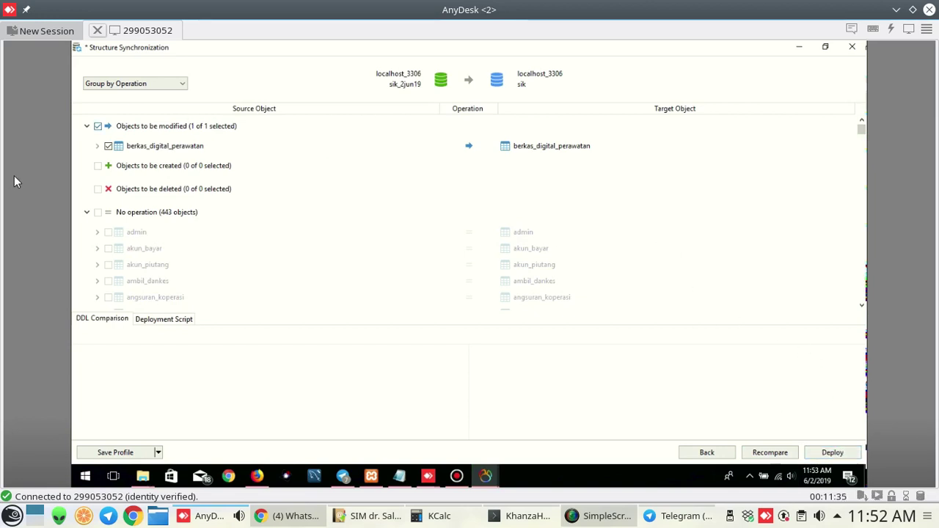
Expand berkas_digital_perawatan to compare its source and target DDL, and generate the deployment script.
click(97, 146)
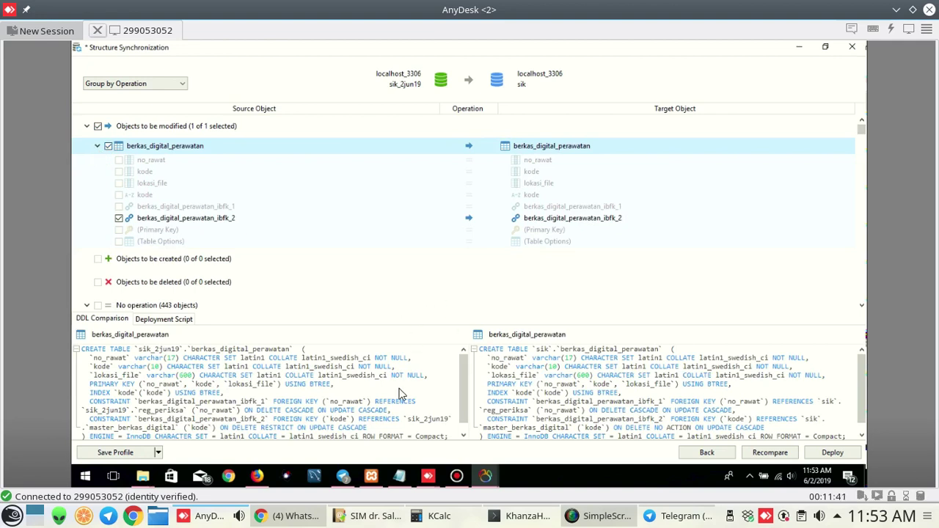
scroll(400, 388, down, 1)
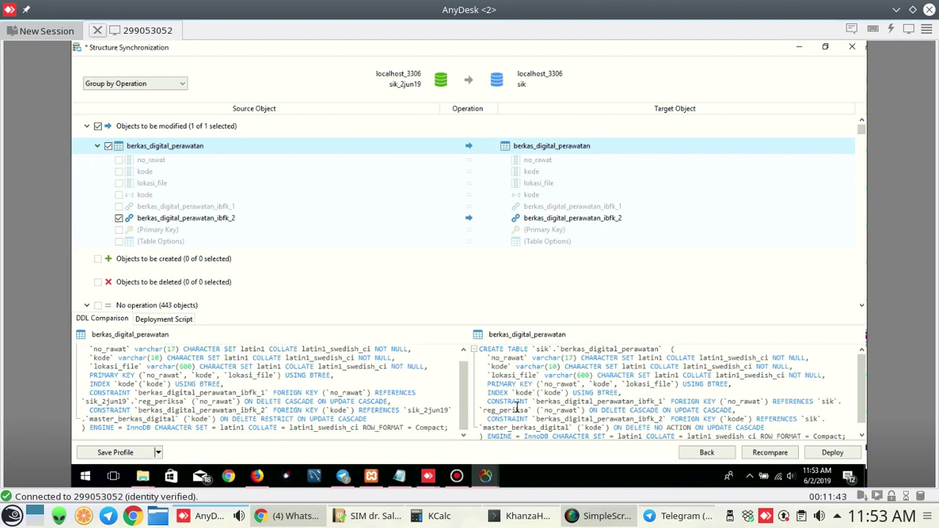
scroll(518, 406, down, 1)
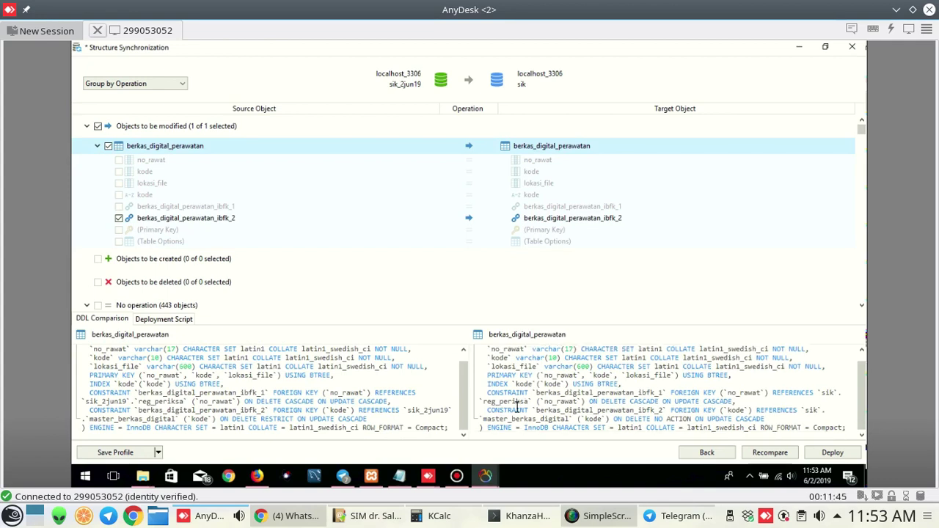
scroll(518, 406, up, 1)
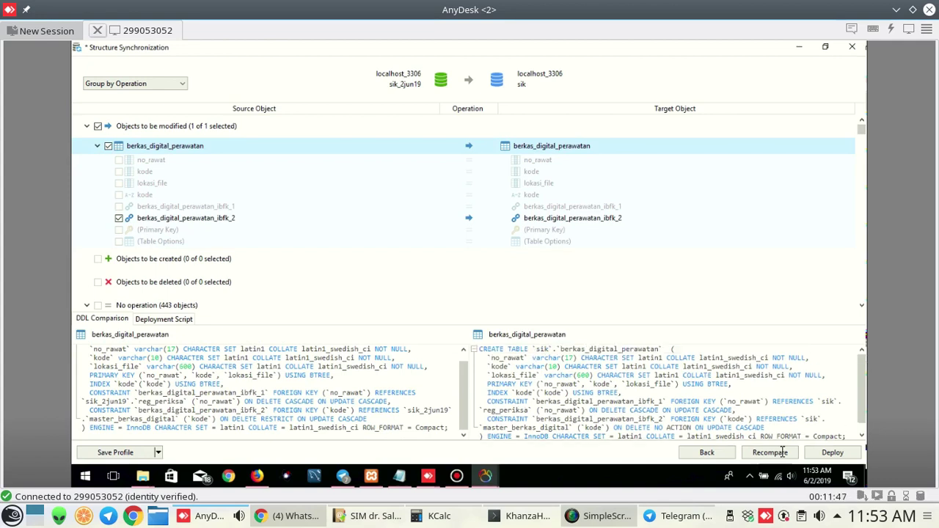
click(827, 454)
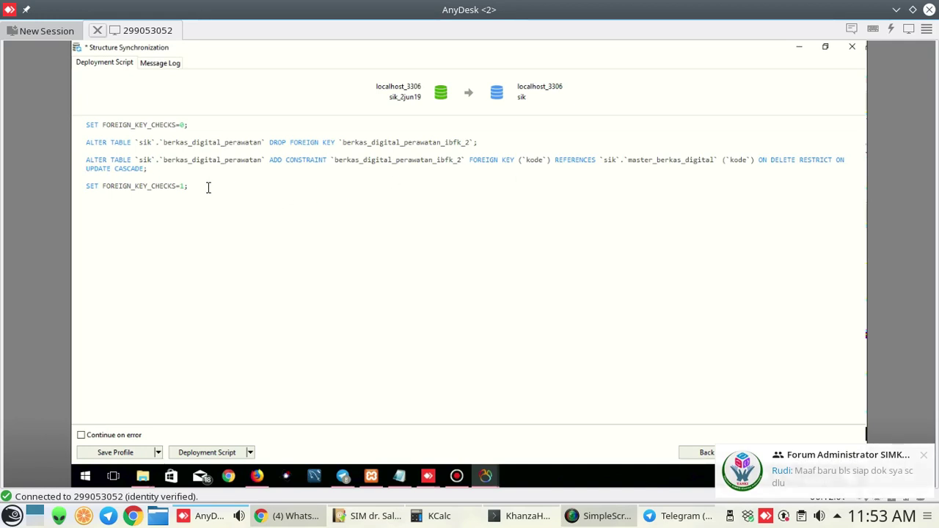
Review the deployment script, especially the ON DELETE clause of the berkas_digital_perawatan_ibfk_2 constraint statement.
drag(208, 187, 86, 120)
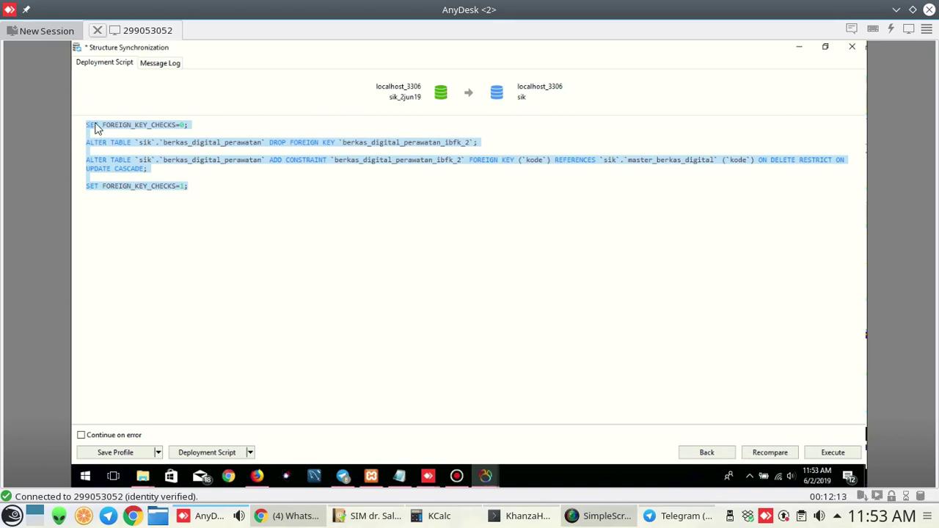
click(787, 166)
double_click(787, 163)
click(786, 164)
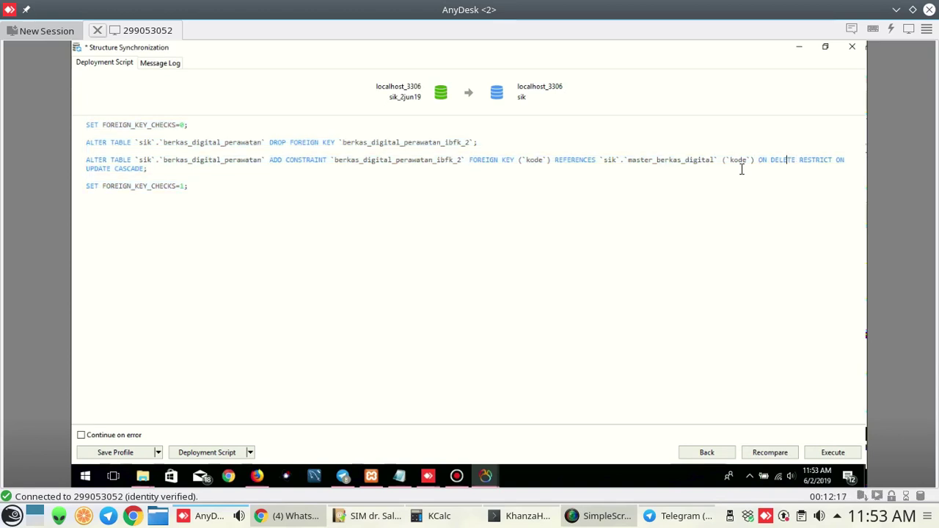
key(End)
Switch to phpMyAdmin in Firefox and open the relation view of the berkas_digital_perawatan table in sik.
click(257, 477)
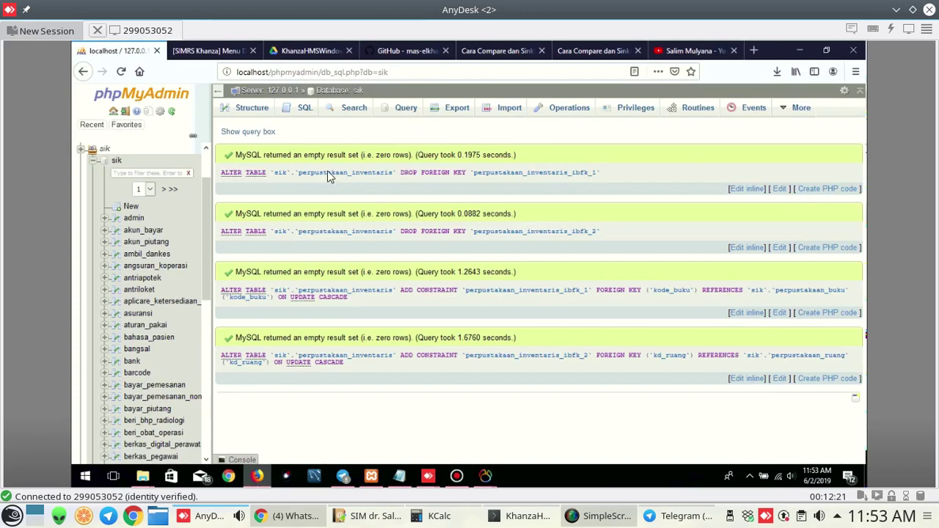
click(336, 92)
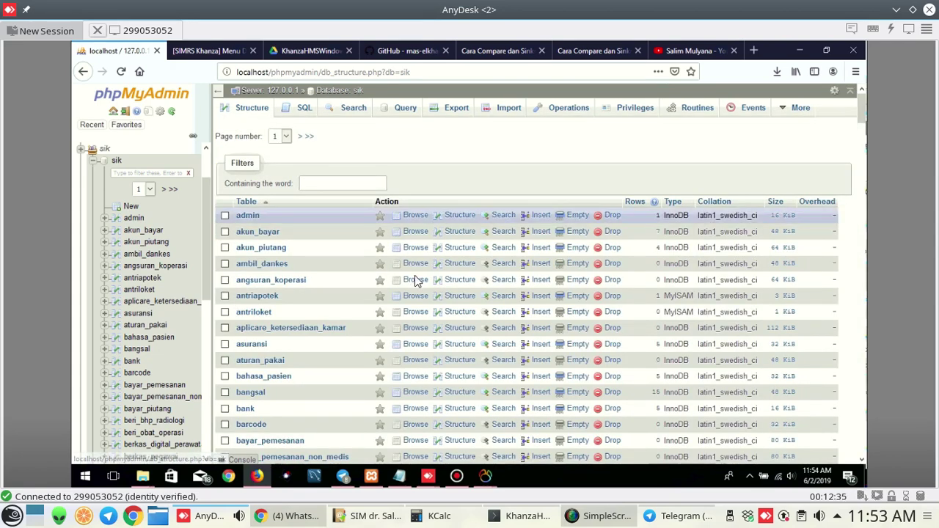
scroll(414, 281, down, 5)
scroll(415, 282, down, 3)
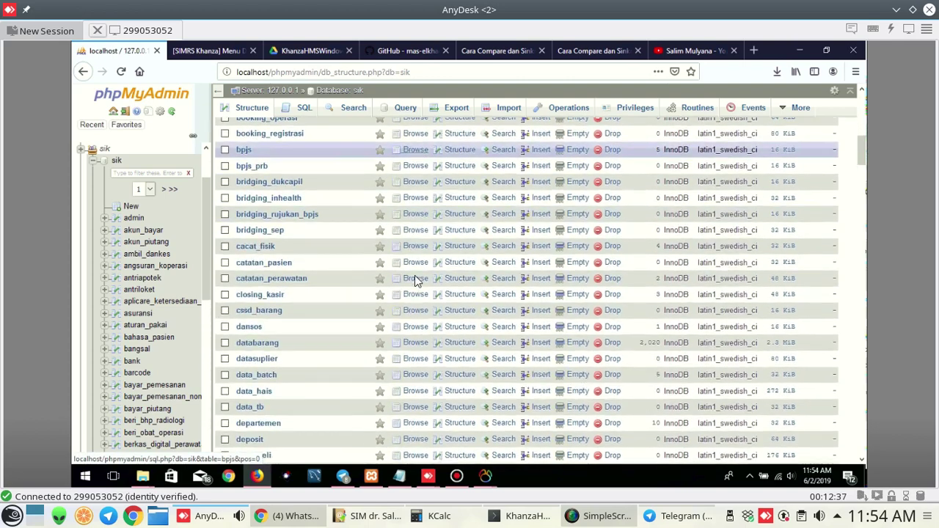
scroll(415, 281, up, 2)
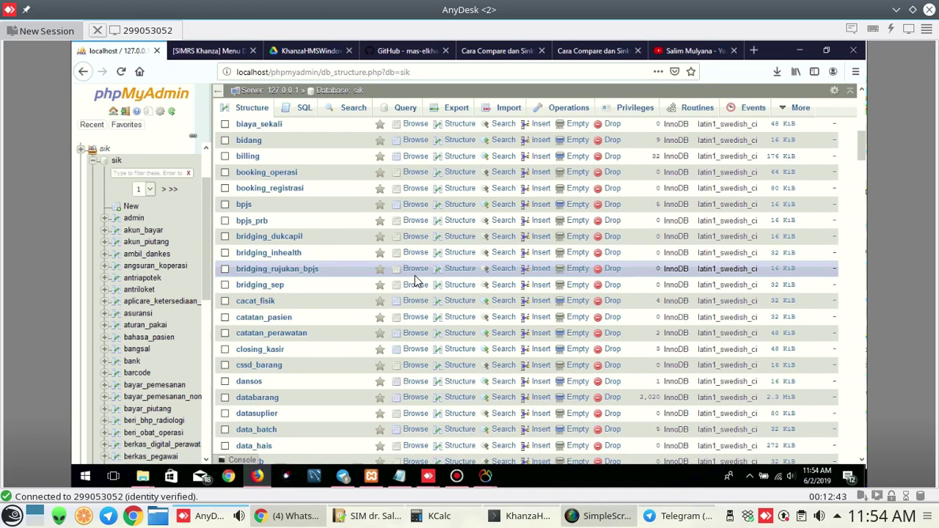
scroll(415, 277, up, 1)
scroll(325, 245, up, 1)
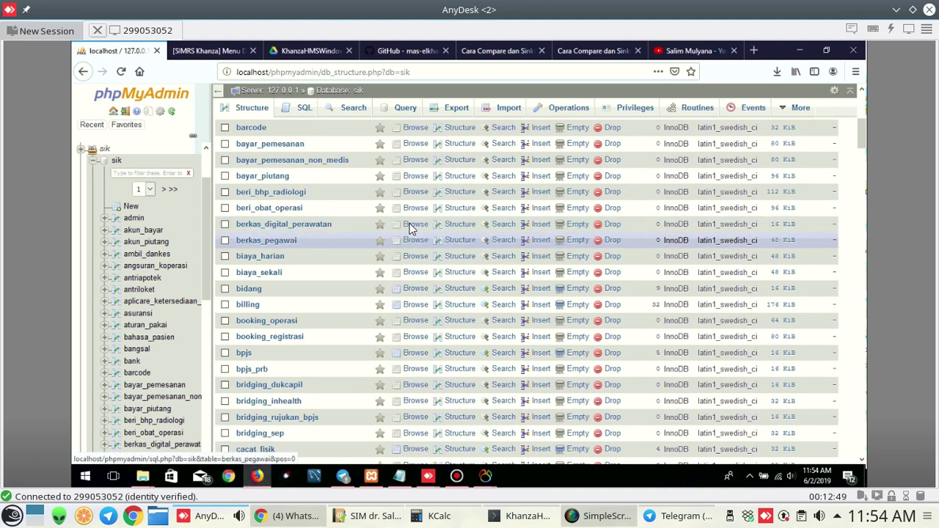
click(460, 226)
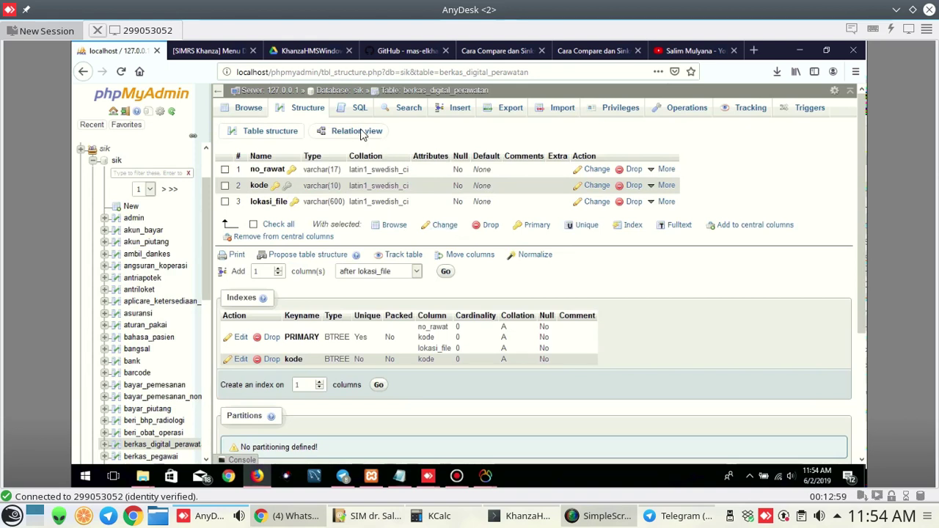
click(361, 133)
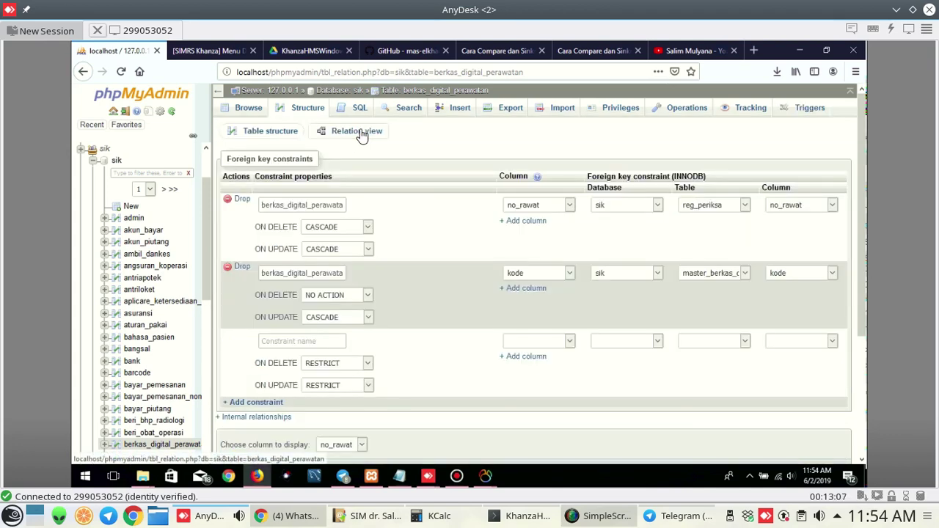
Drop the foreign keys berkas_digital_perawatan_ibfk_1 and berkas_digital_perawatan_ibfk_2 from the table.
click(242, 199)
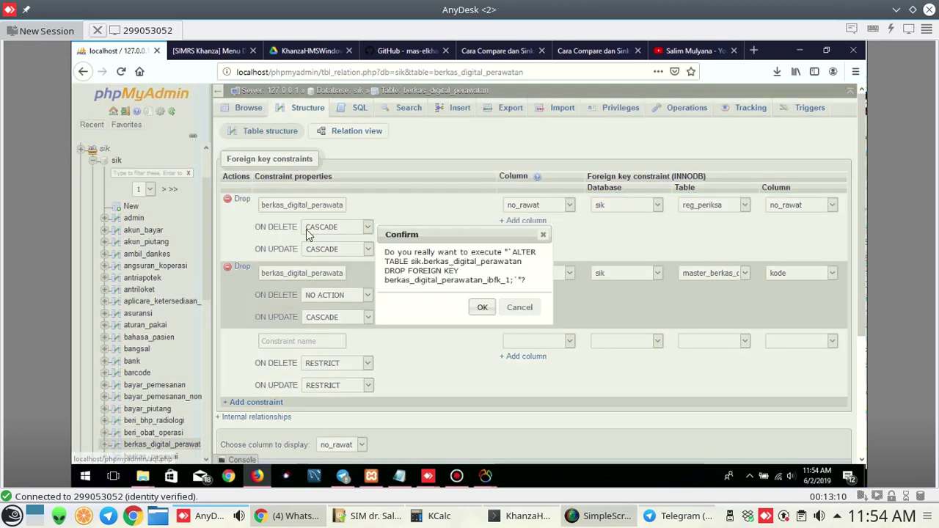
click(482, 308)
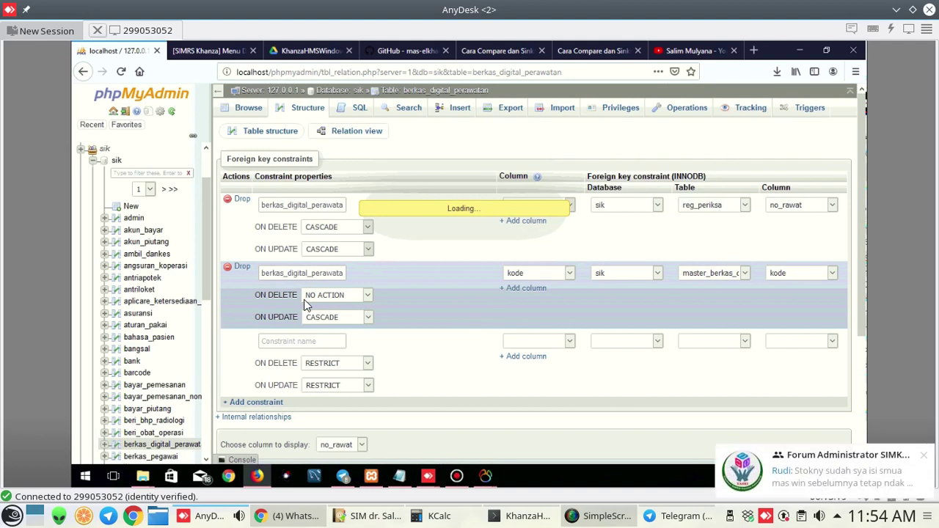
click(287, 273)
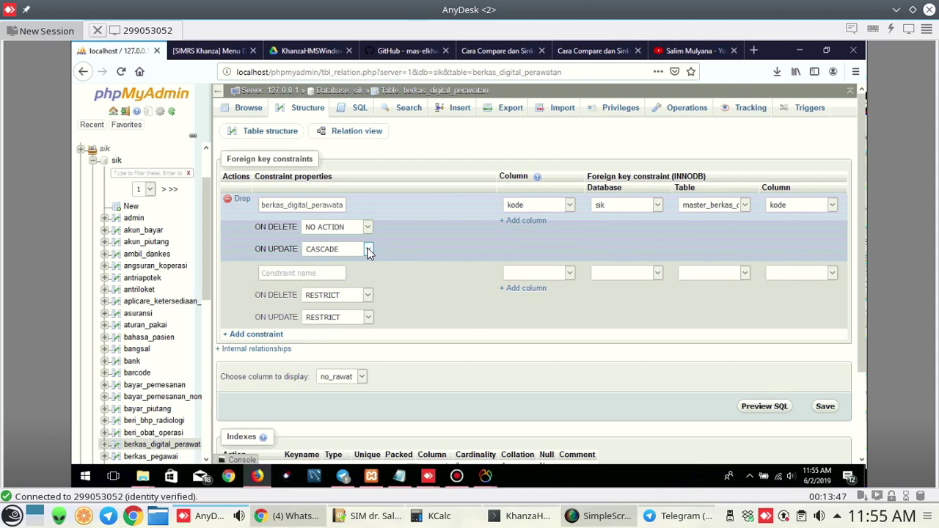
click(239, 203)
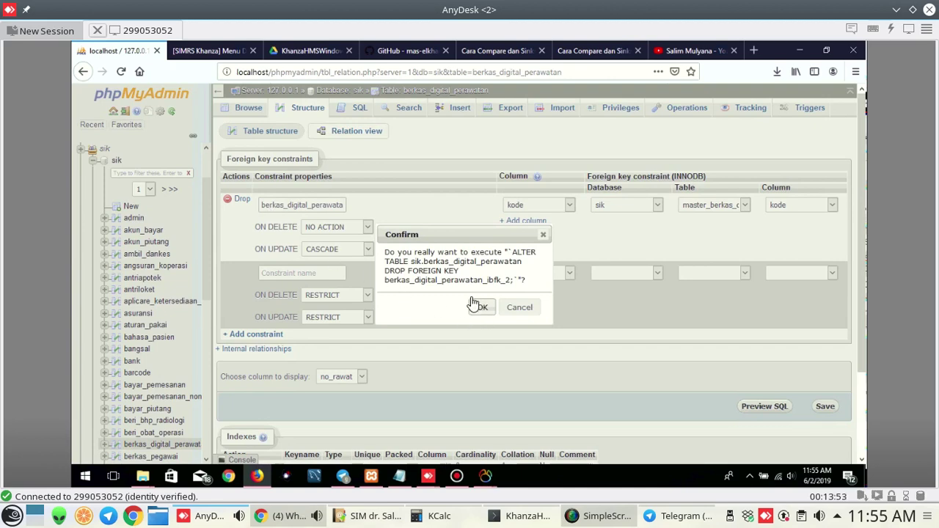
key(Return)
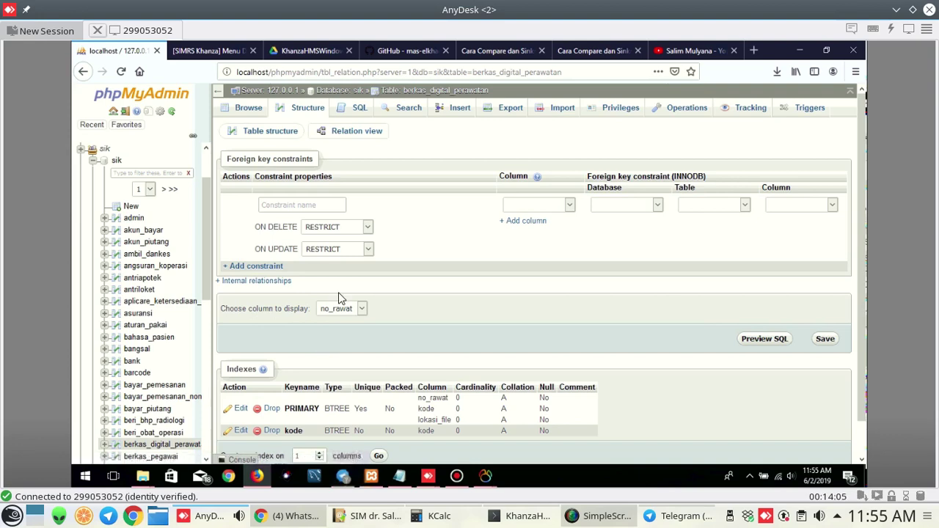
Drop the PRIMARY and kode indexes of the berkas_digital_perawatan table.
scroll(340, 293, down, 1)
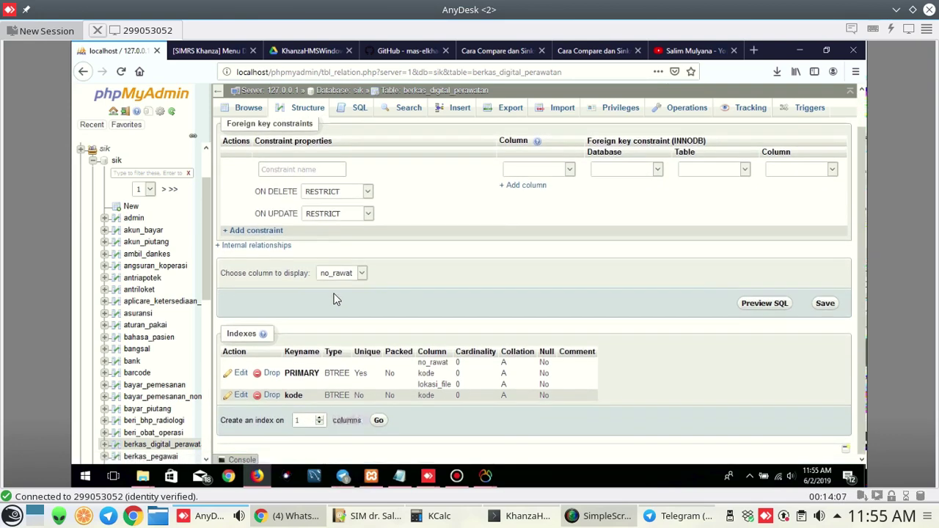
click(271, 374)
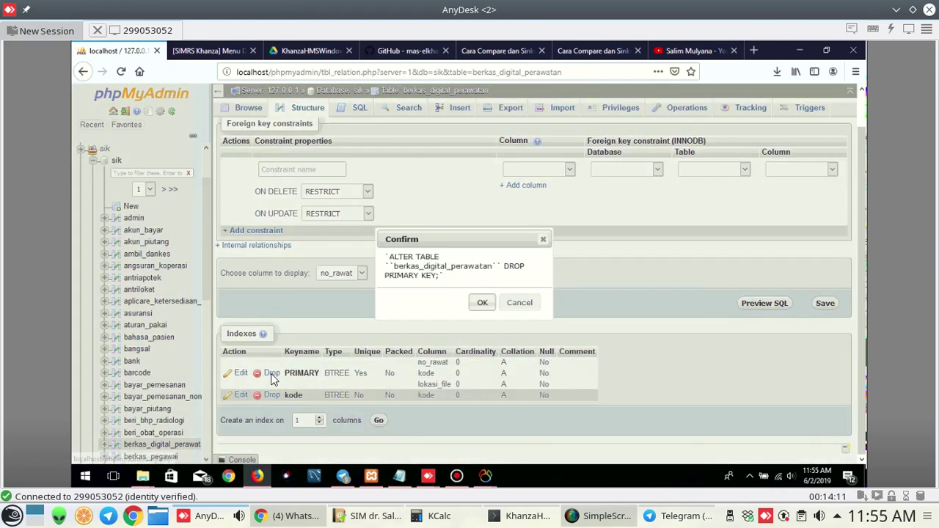
click(484, 303)
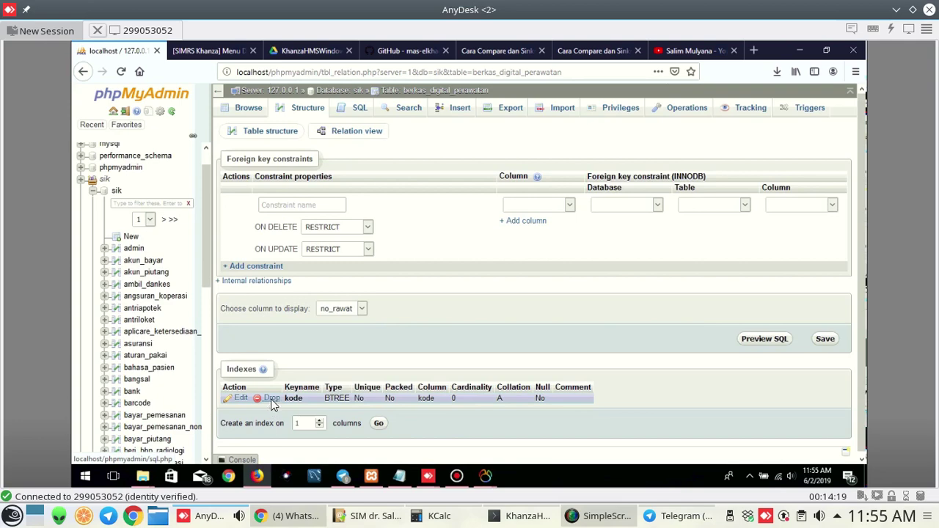
click(272, 398)
click(484, 303)
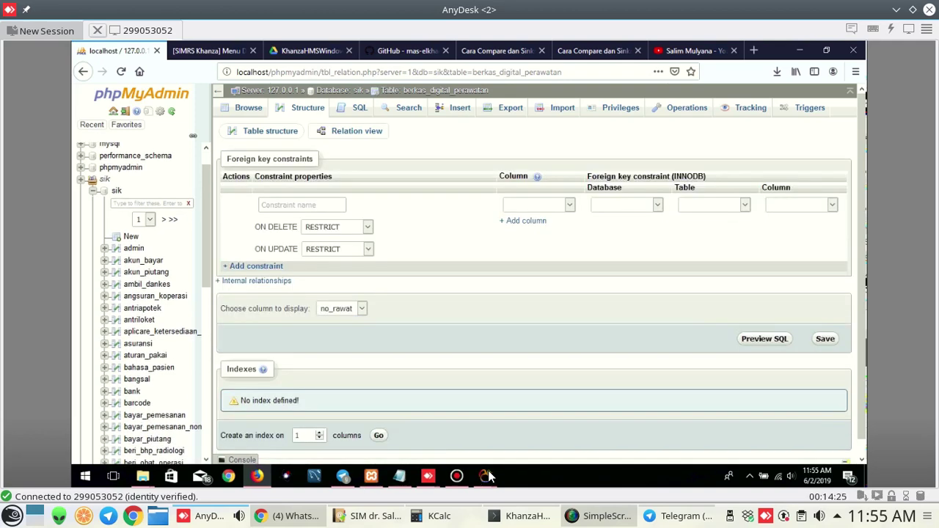
Switch to Navicat's Structure Synchronization window, recompare sik_2jun19 with sik, and generate a new deployment script.
mouse_move(487, 476)
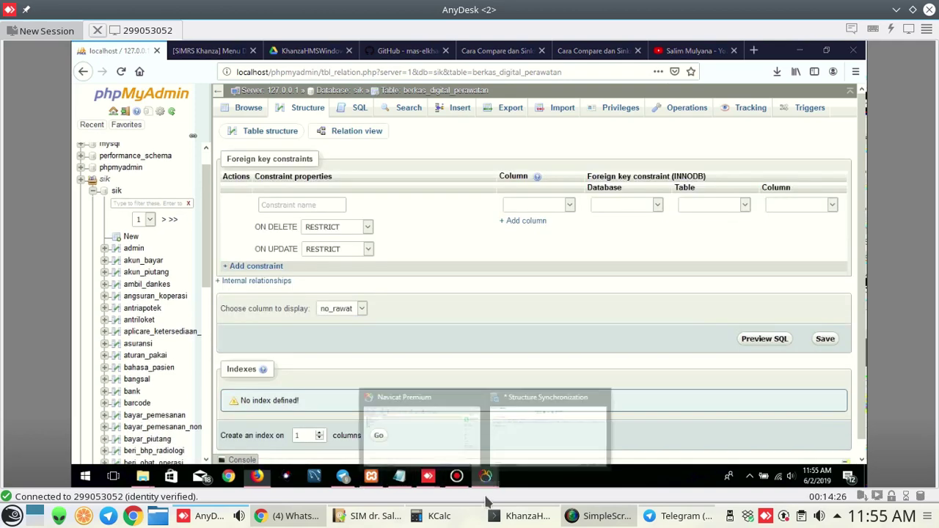
click(547, 449)
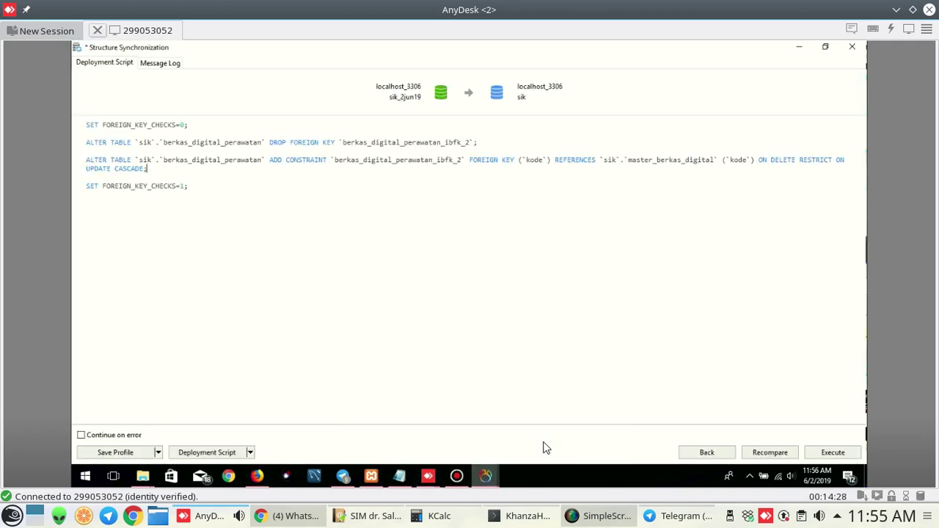
click(767, 453)
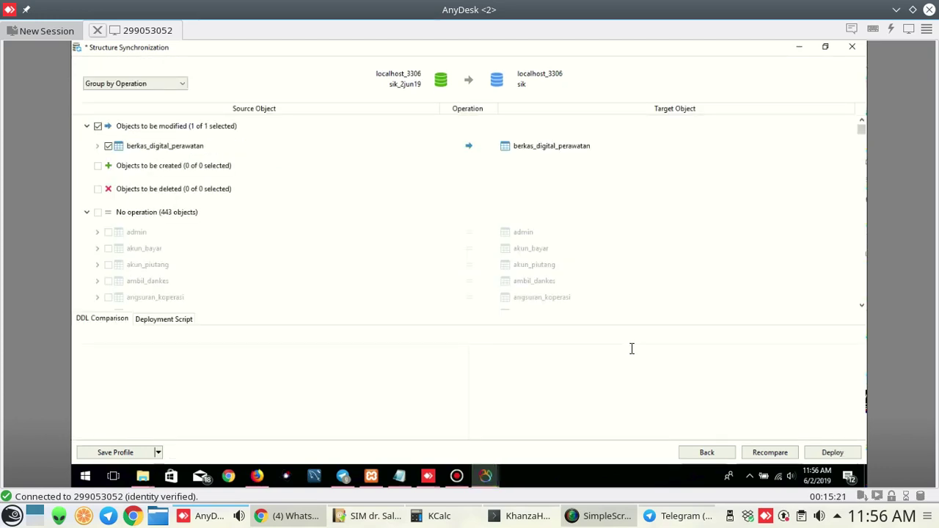
click(833, 453)
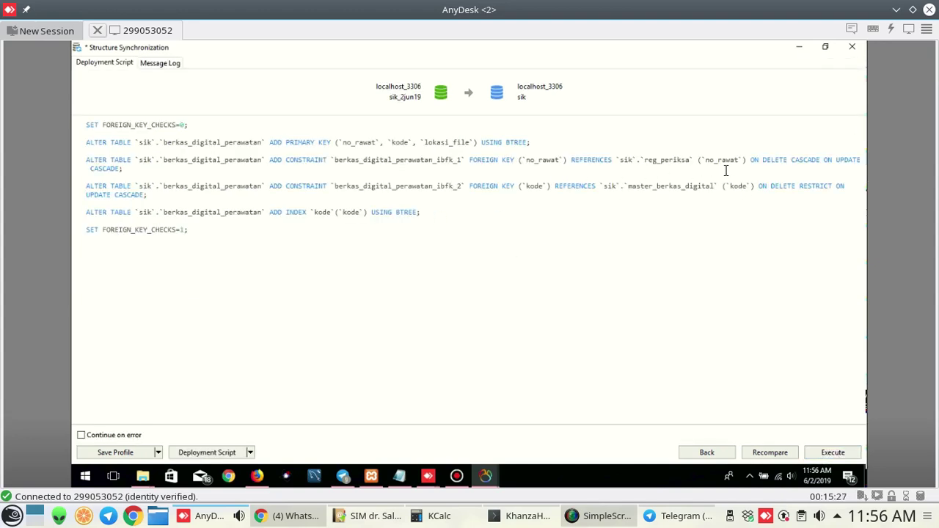
Select the entire deployment script for berkas_digital_perawatan, from SET FOREIGN_KEY_CHECKS=0 through SET FOREIGN_KEY_CHECKS=1.
click(189, 230)
drag(82, 131, 79, 123)
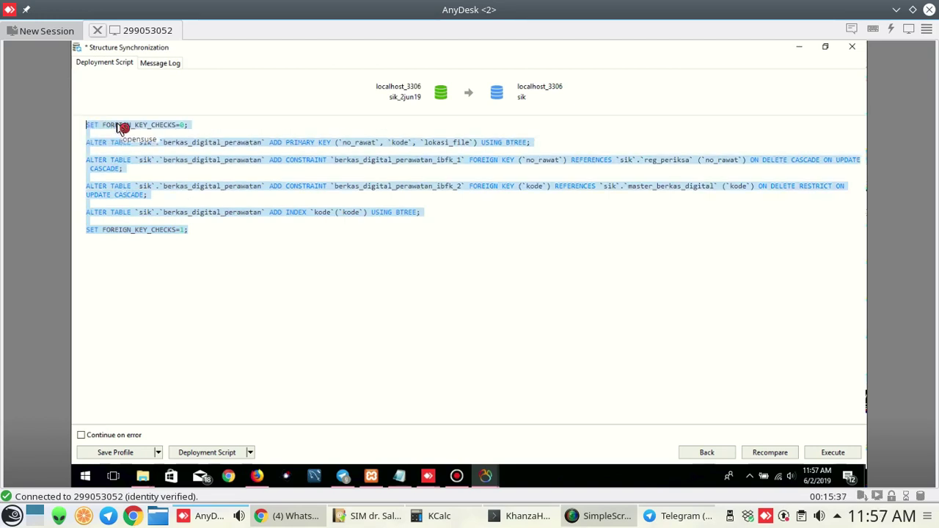
drag(118, 126, 118, 126)
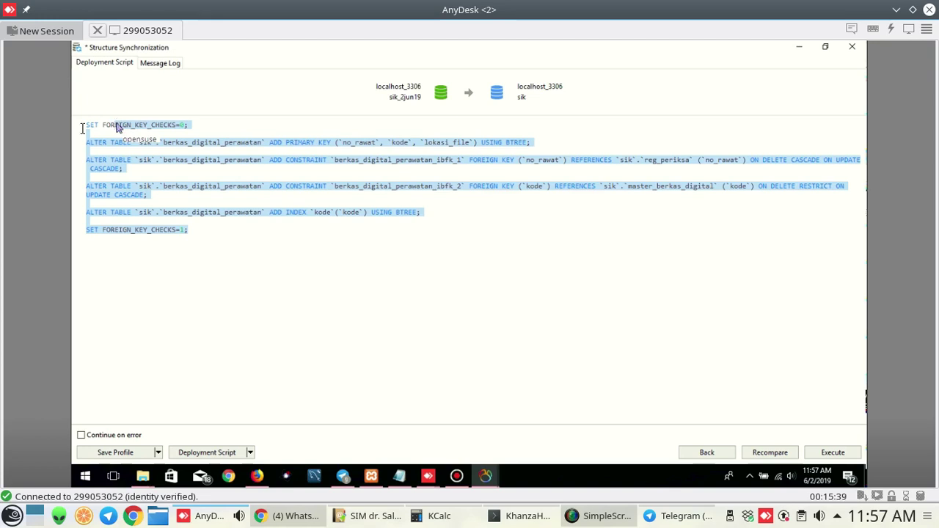